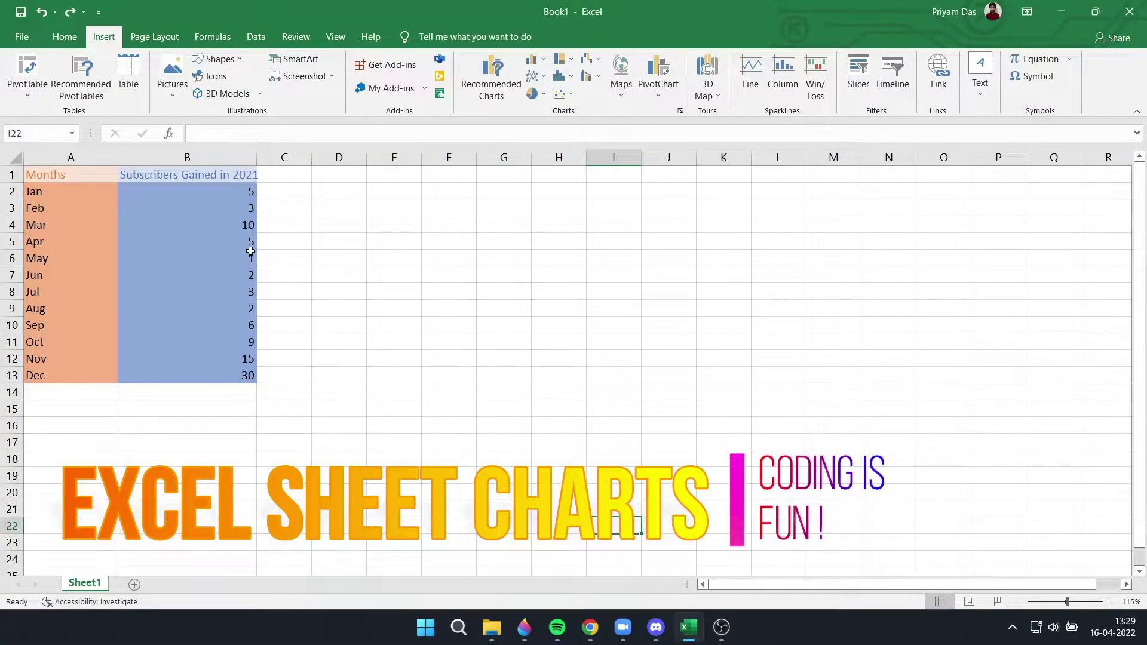
Step: Select the month names and subscriber values, then deselect them so the chart starts empty
left_click(293, 224)
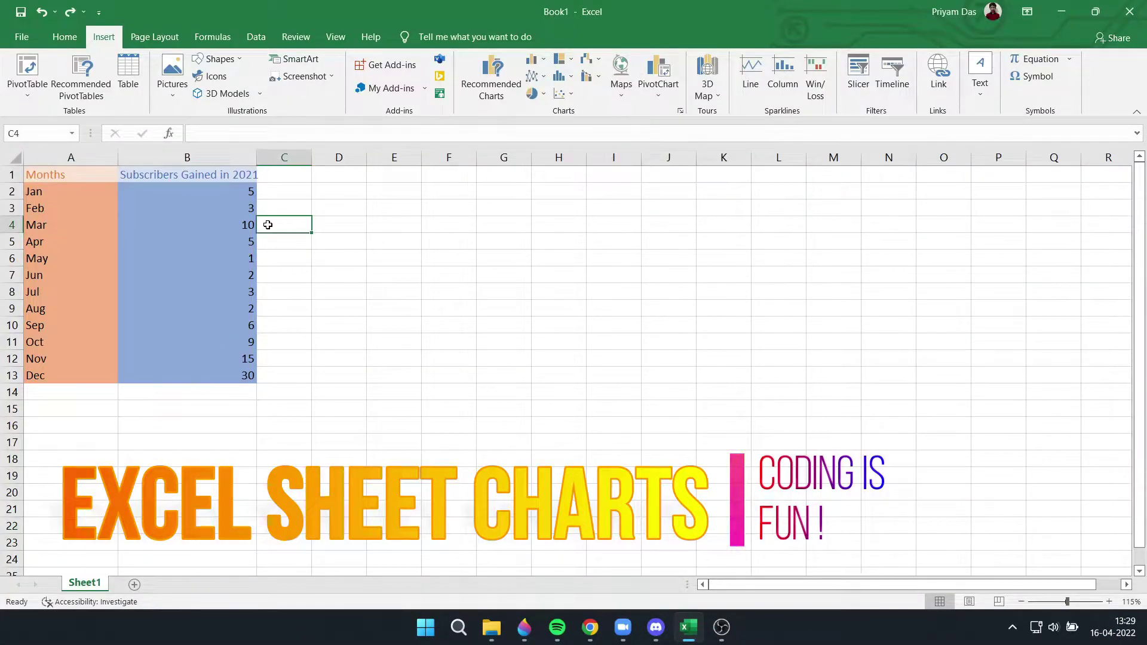
left_click(37, 175)
left_click_drag(50, 193, 72, 375)
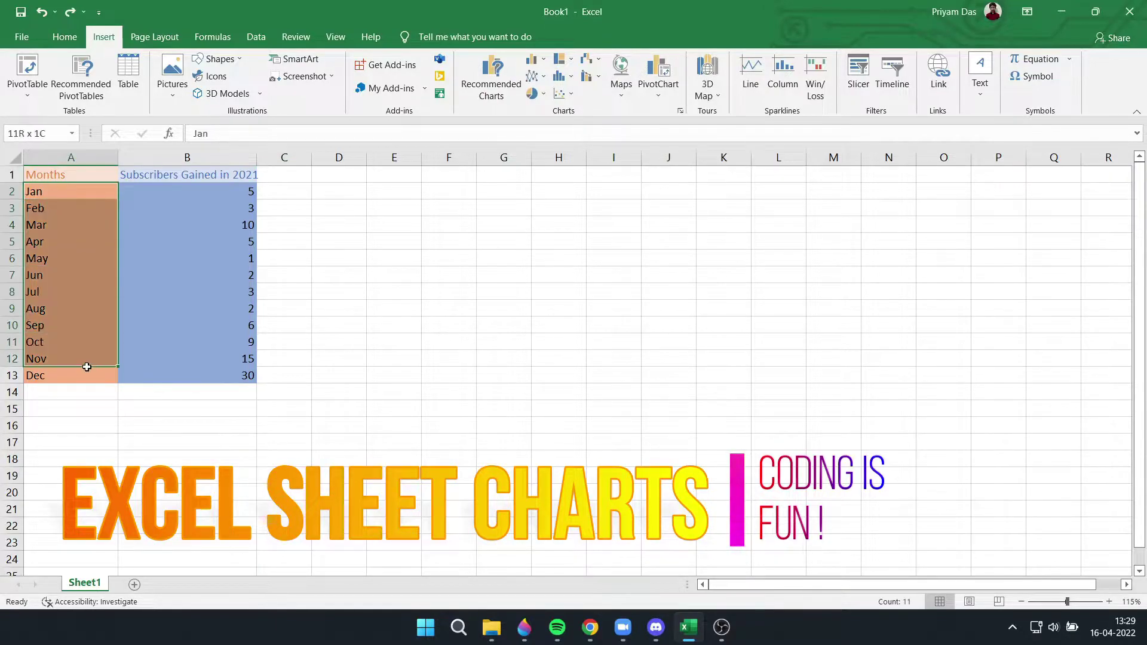
left_click(179, 175)
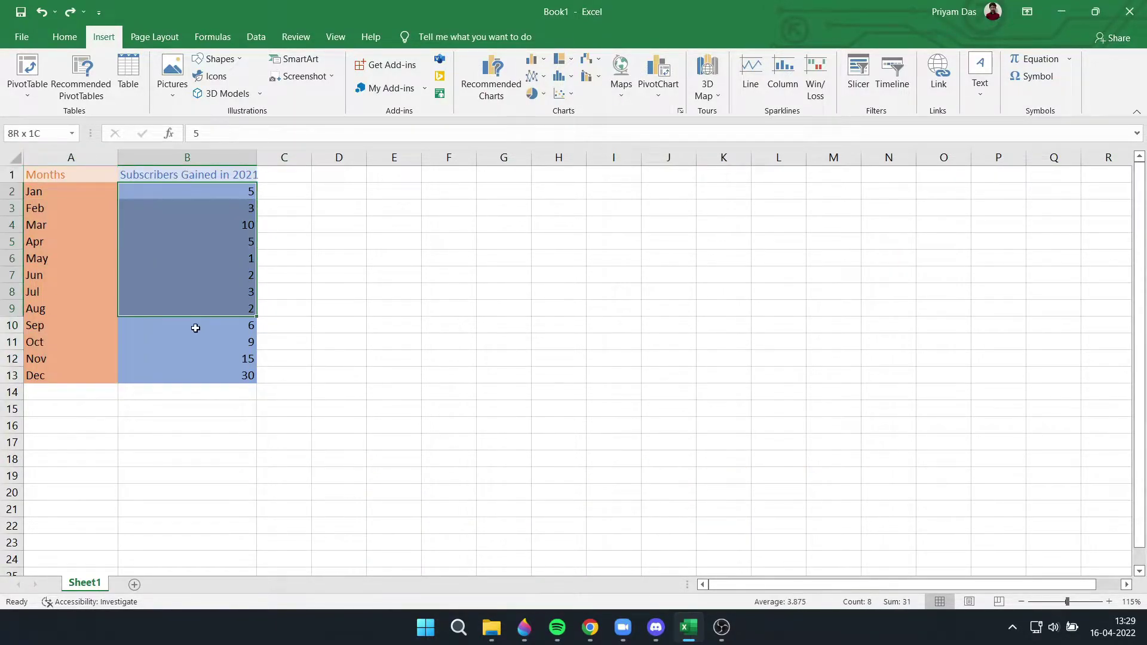
left_click_drag(187, 197, 197, 373)
left_click(341, 314)
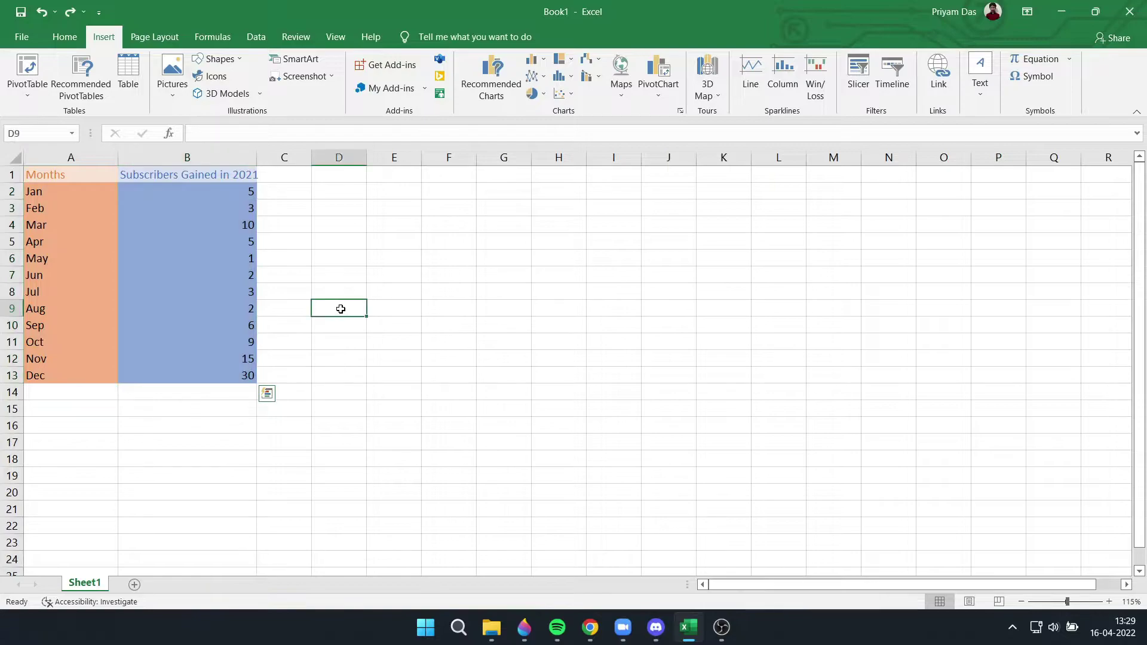
Step: Insert an empty 2-D Line chart from the Insert ribbon's line chart list
left_click(65, 37)
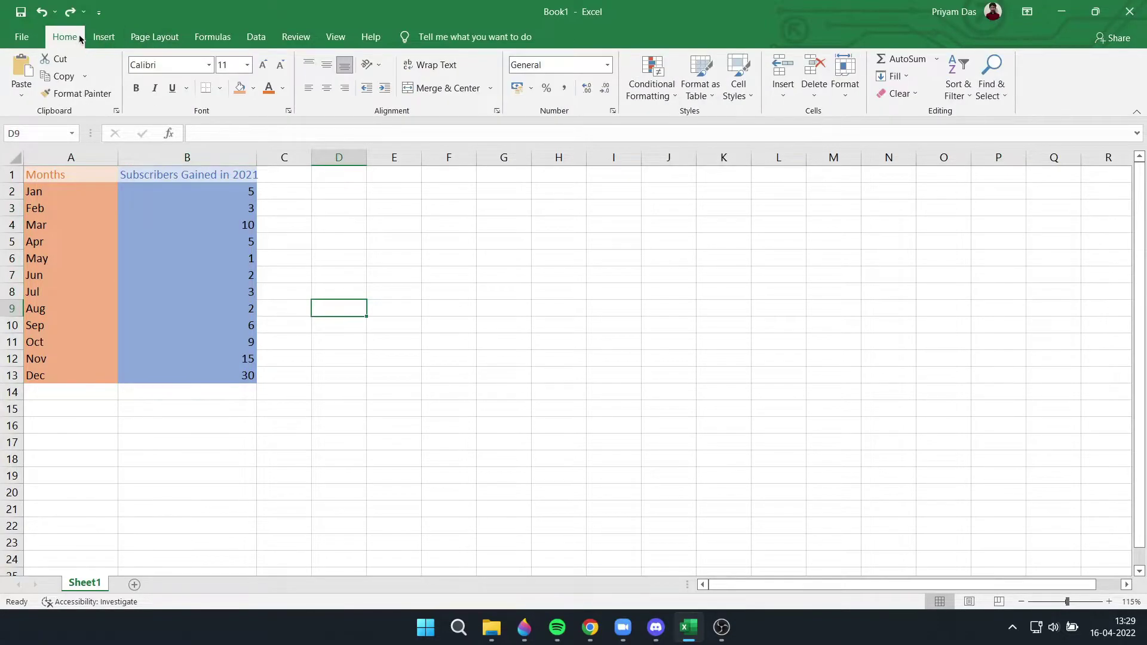
left_click(103, 37)
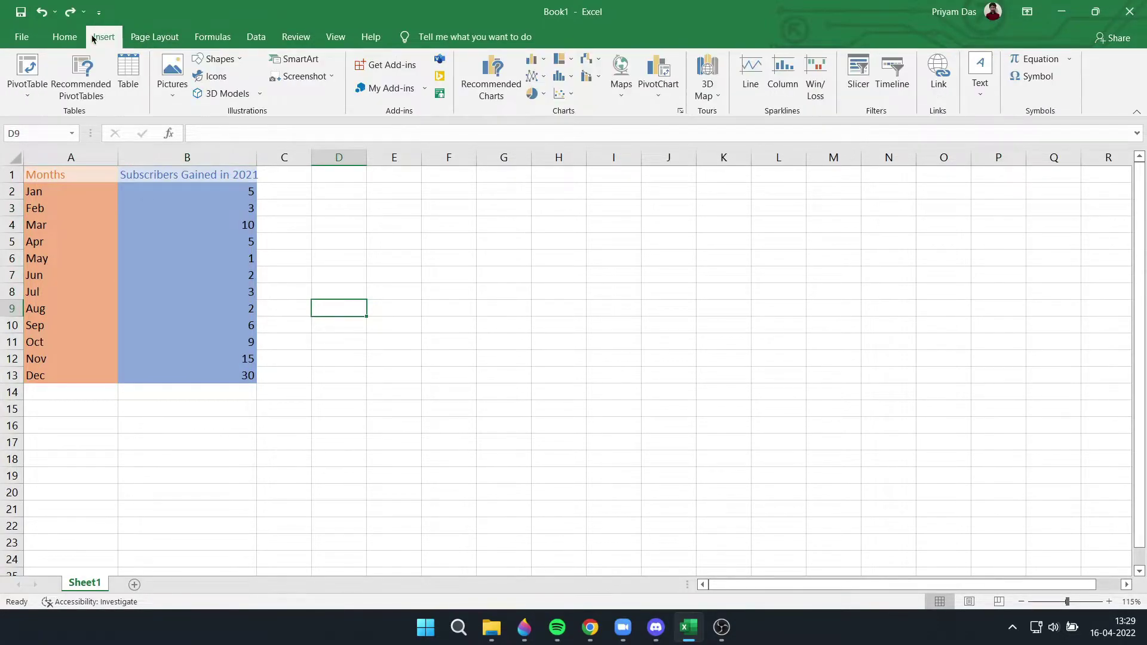
left_click(531, 76)
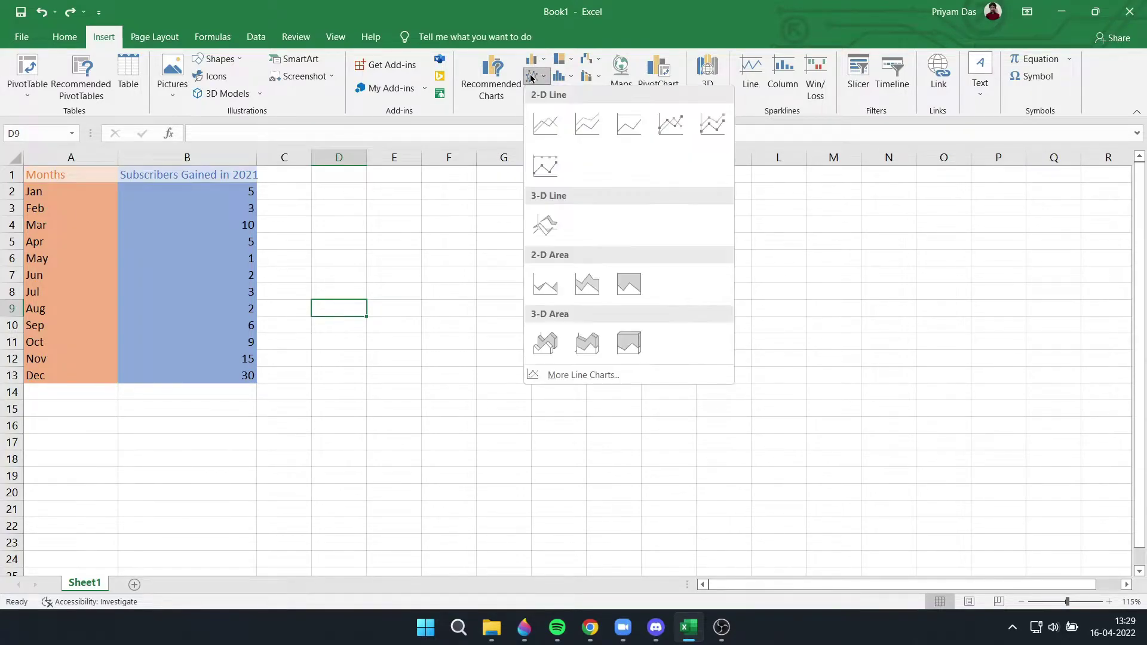
left_click(542, 127)
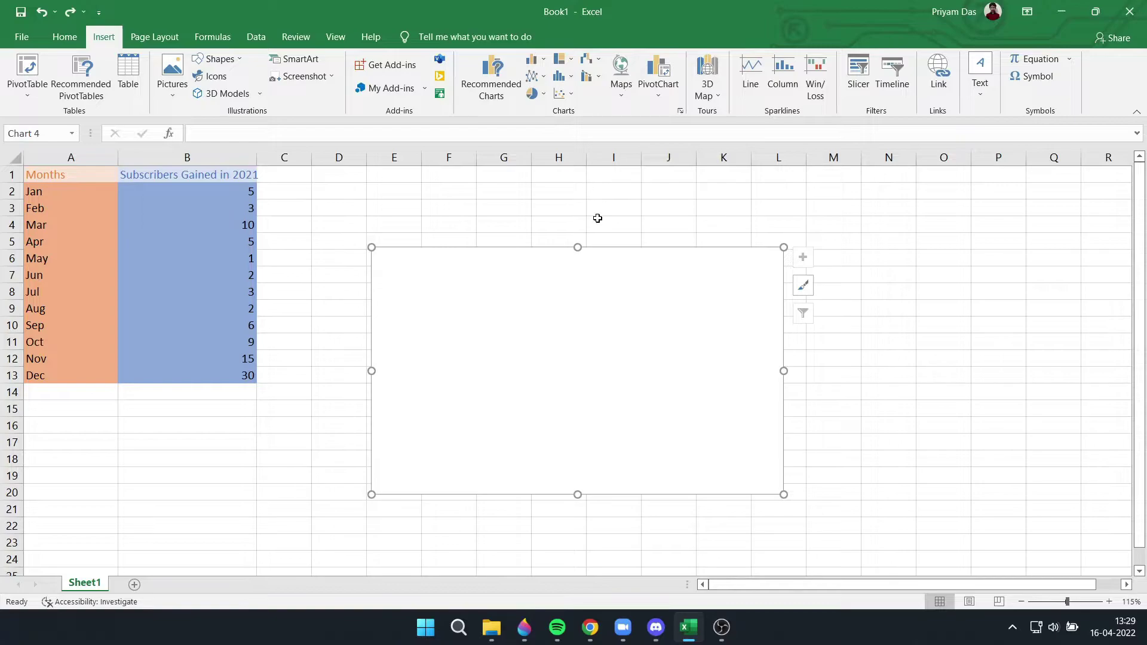
Step: Add a chart series named from cell B1 with values B2:B13 through Select Data
right_click(596, 344)
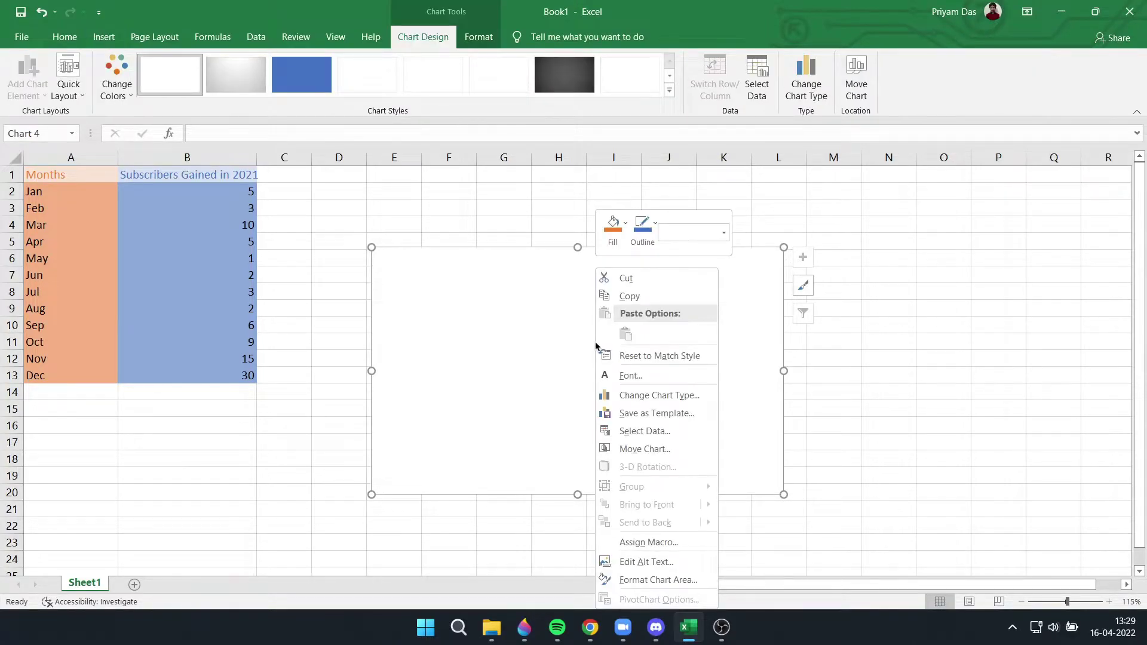
left_click(681, 434)
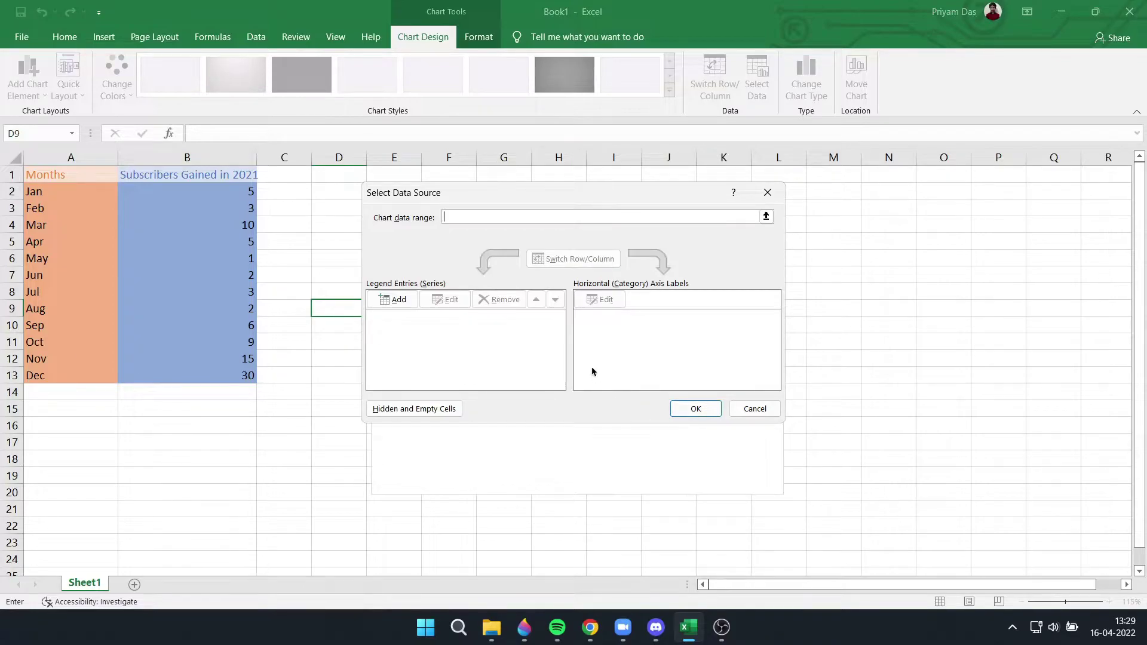
left_click(396, 299)
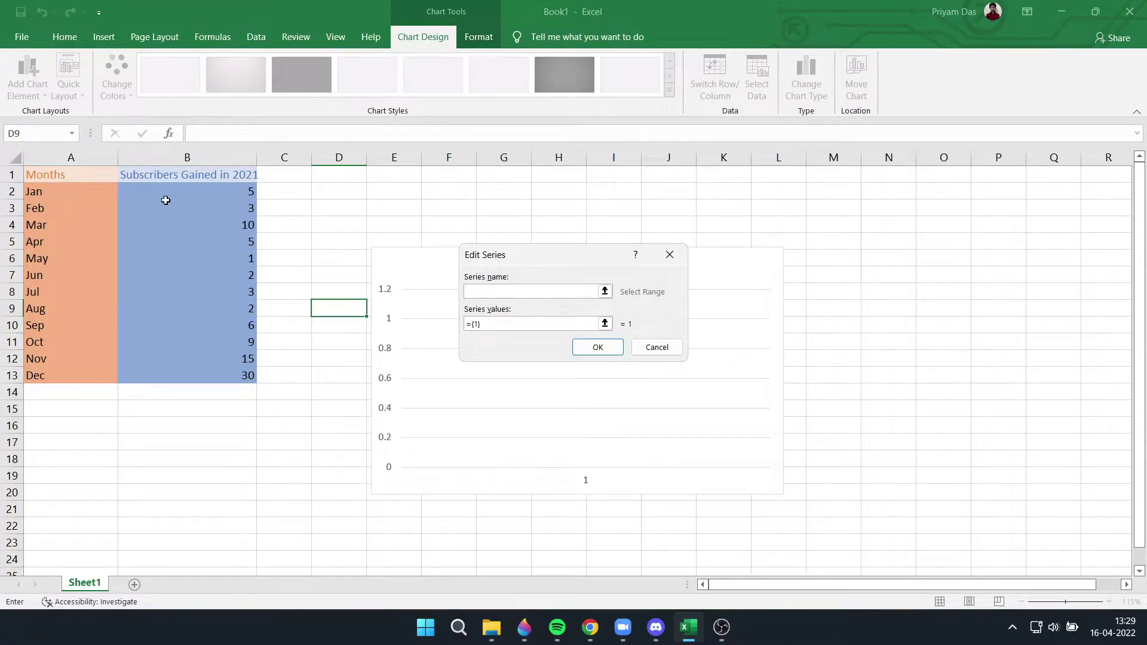
left_click_drag(127, 174, 233, 174)
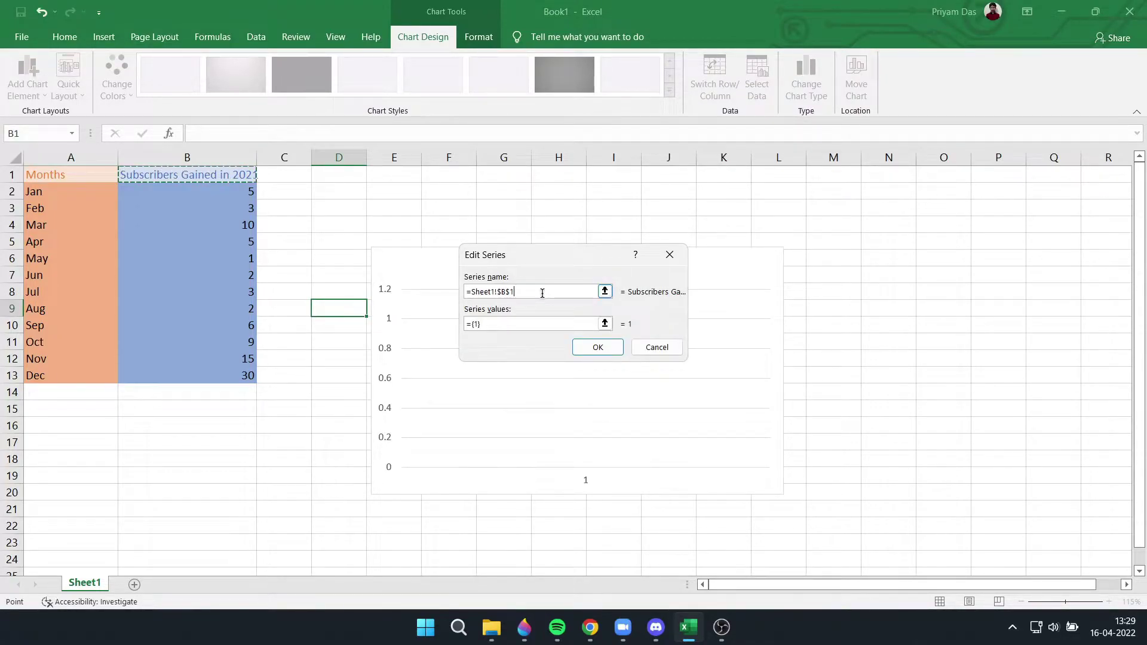
mouse_move(543, 294)
left_mouse_down()
mouse_move(432, 293)
mouse_move(538, 295)
left_mouse_up()
key("BackSpace")
left_click_drag(149, 189, 169, 373)
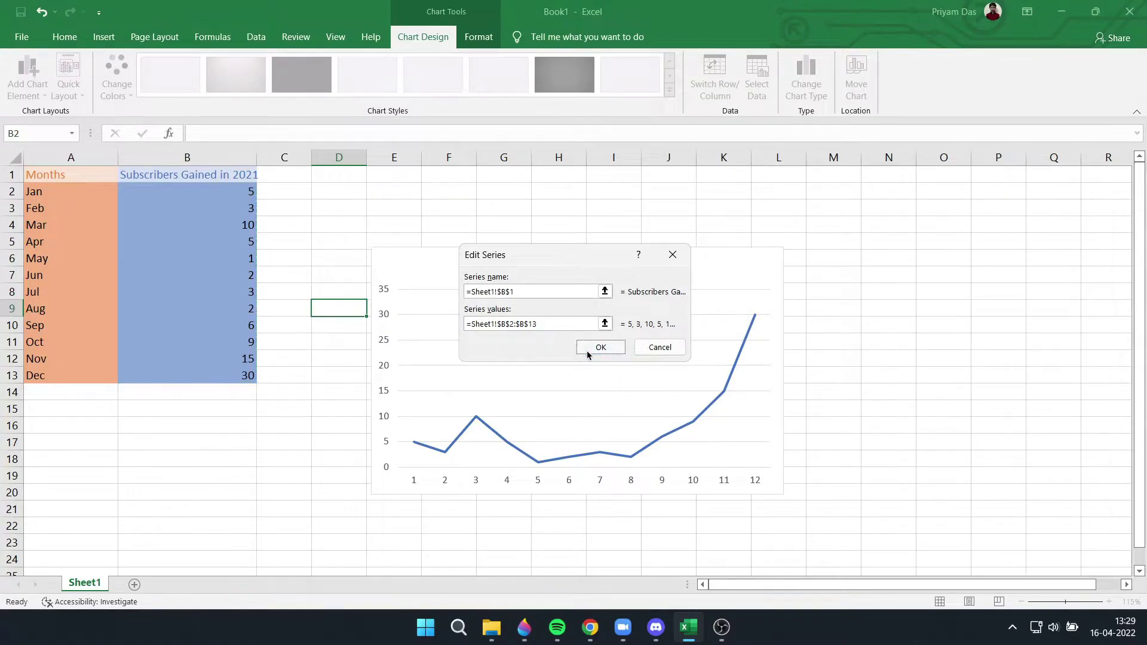
left_click(600, 348)
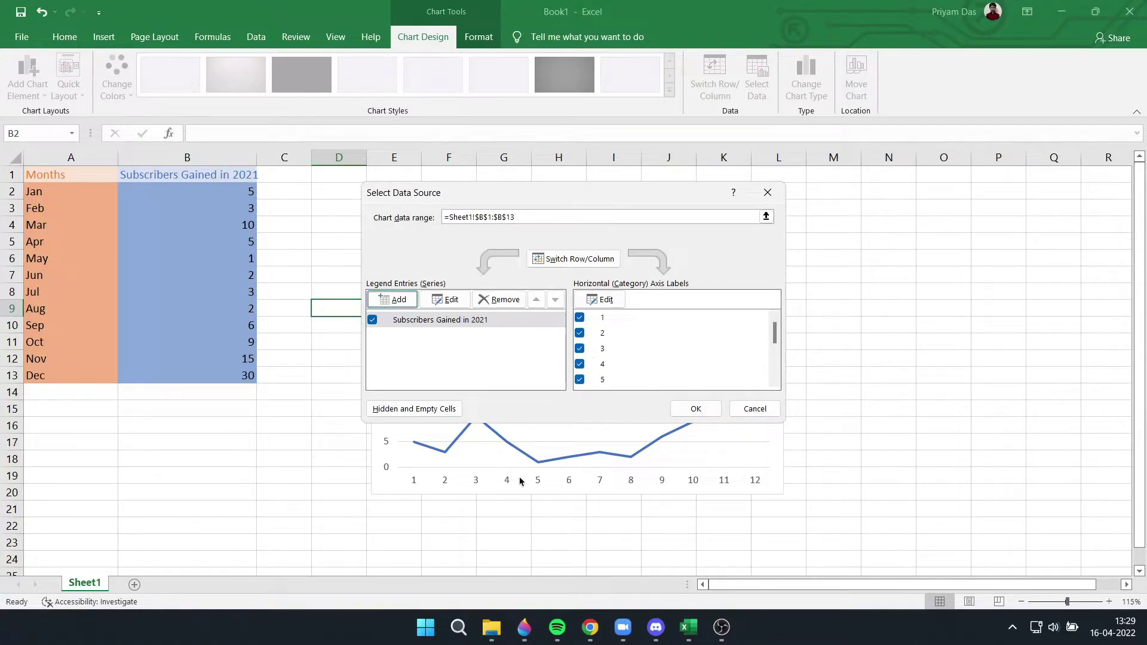
Step: Set the horizontal axis labels to the month names in A2:A13 and apply the changes
left_click(601, 299)
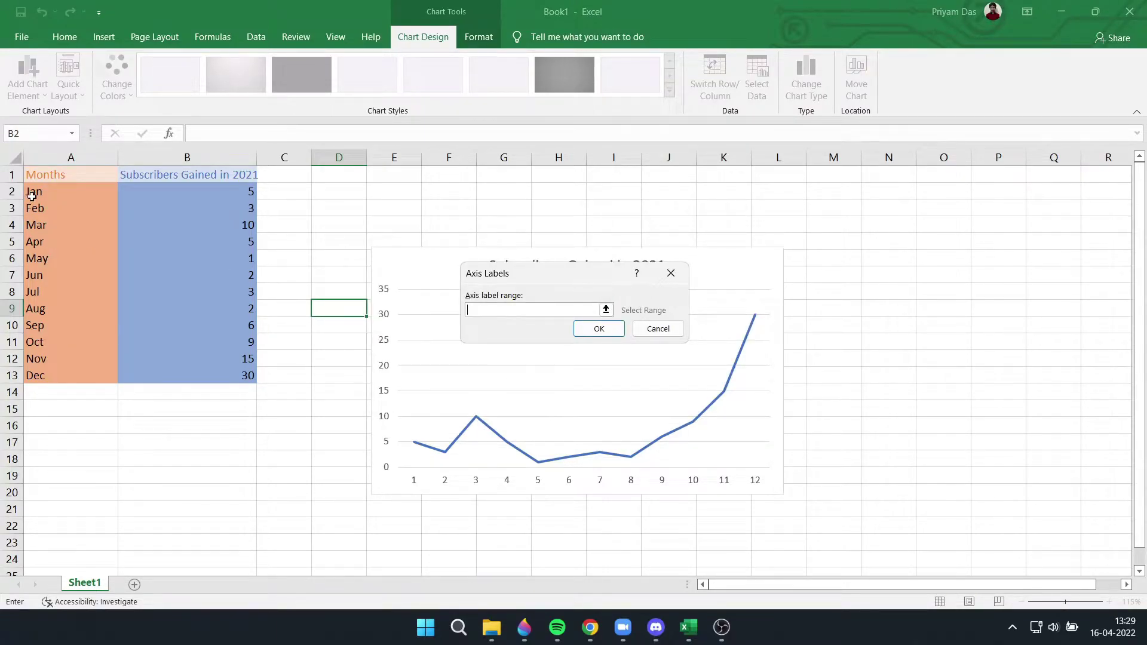
left_click_drag(35, 191, 36, 373)
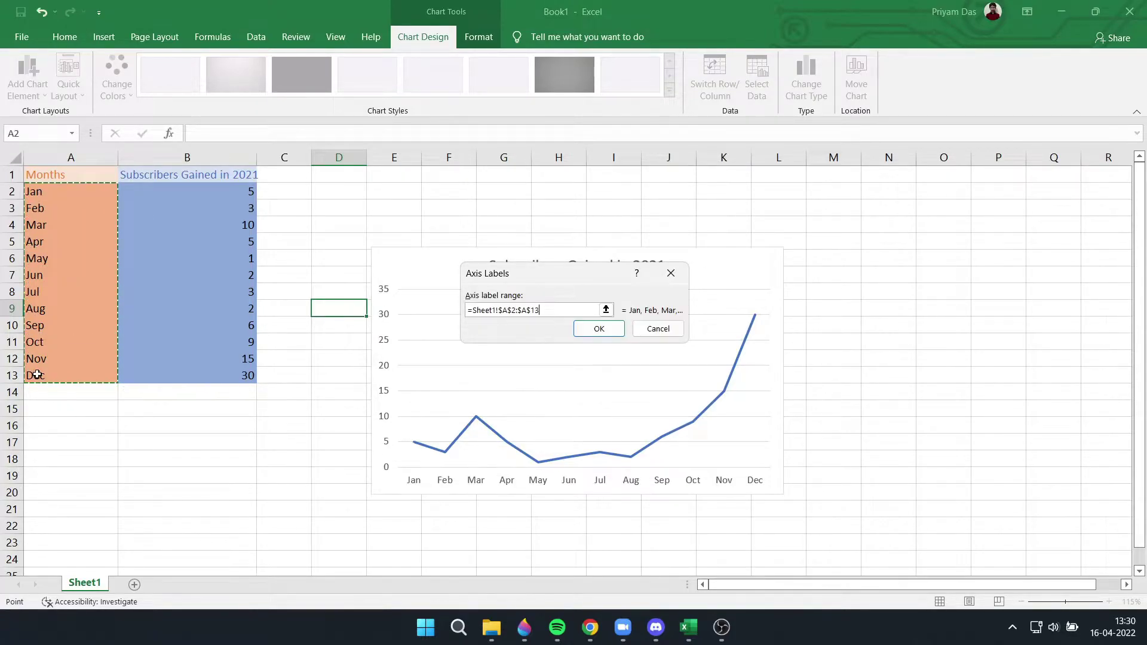
left_click(587, 329)
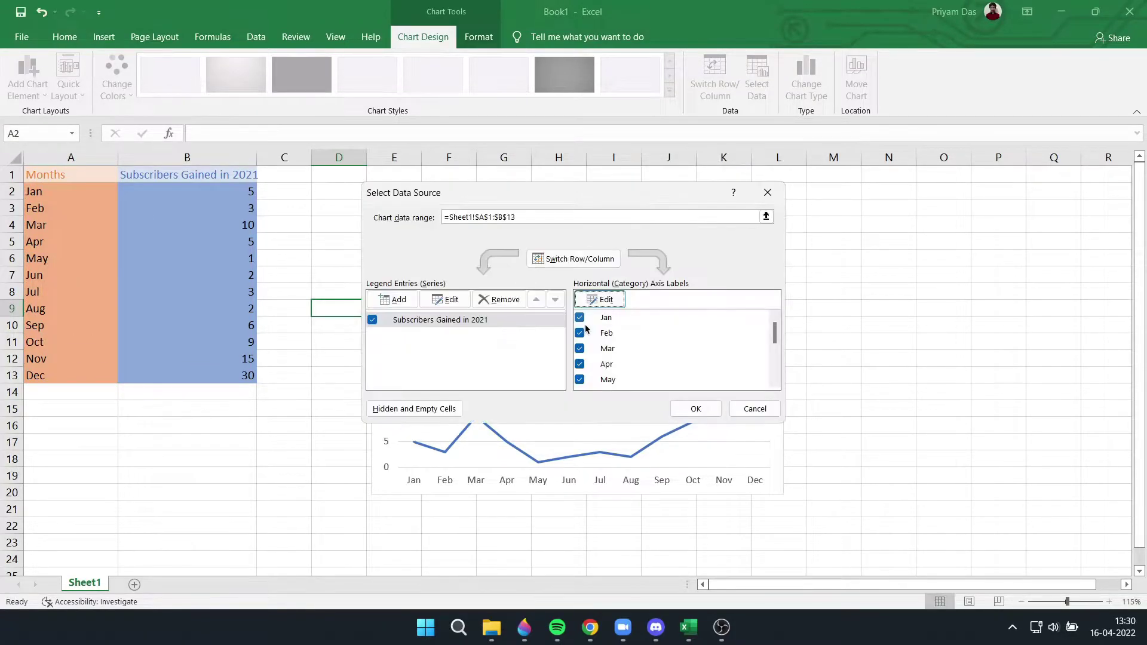
left_click(697, 409)
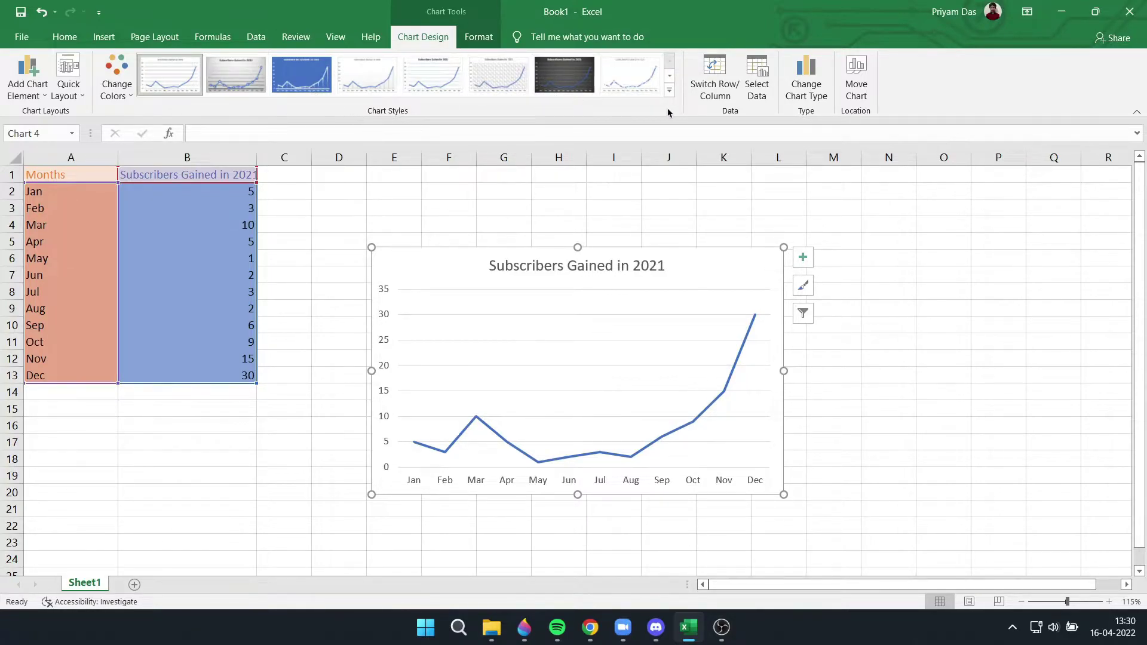
Step: Apply Chart Style 10 from the expanded Chart Styles gallery
left_click(670, 91)
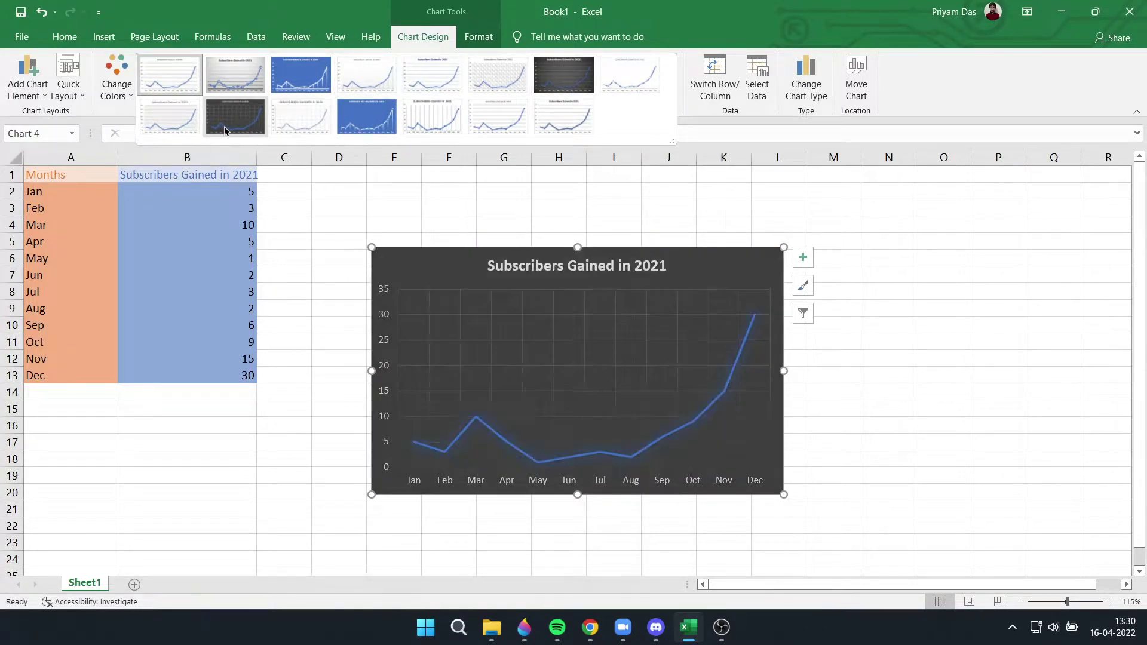
left_click(228, 129)
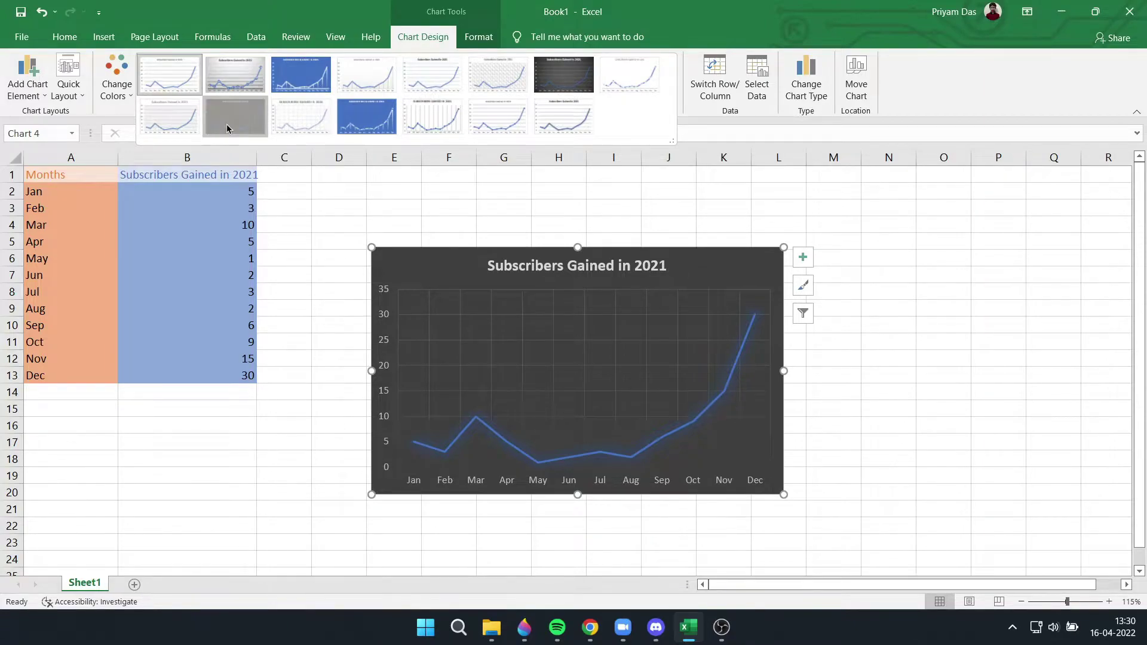
Step: Copy the dark line chart to the clipboard from the Home ribbon
left_click(20, 39)
left_click(19, 43)
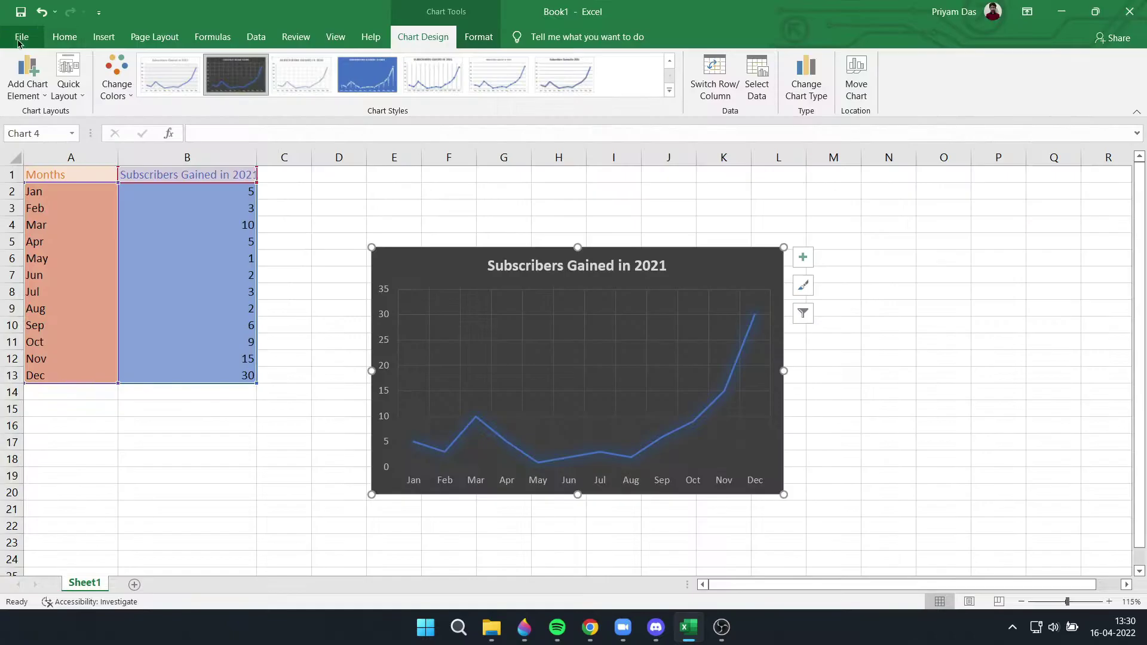
left_click(64, 37)
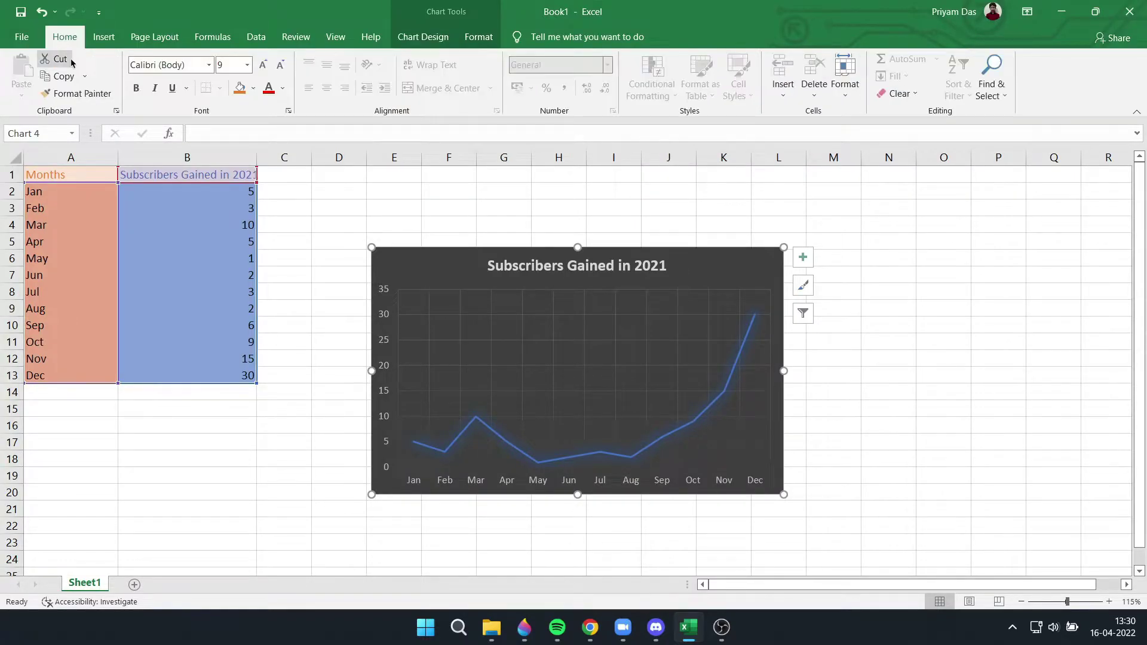
left_click(64, 81)
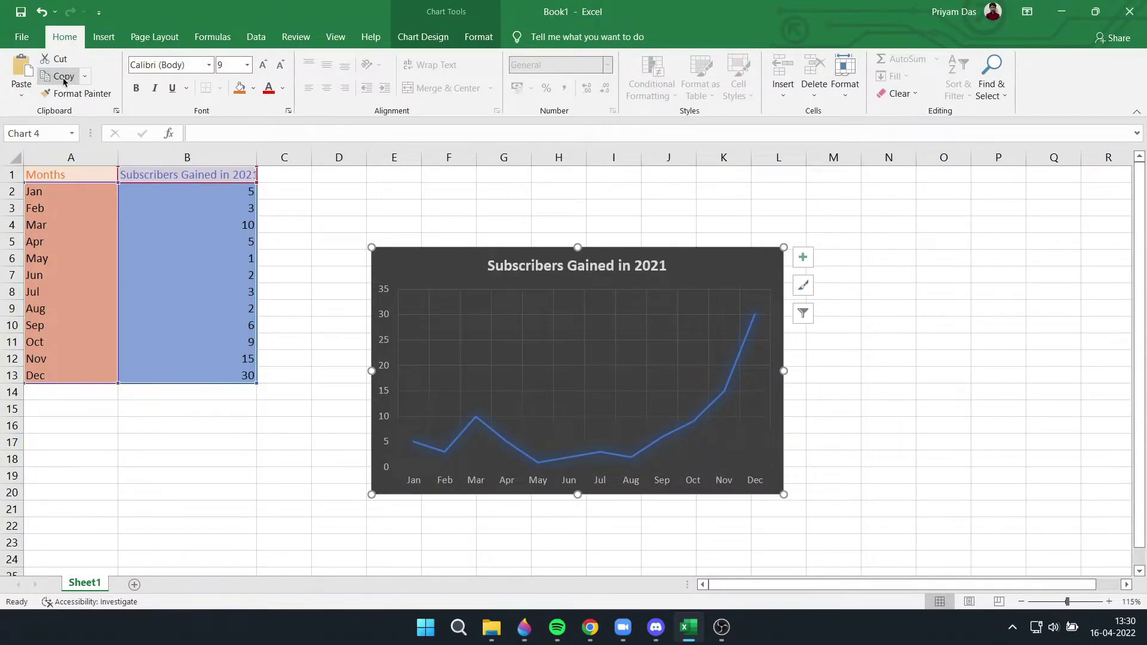
Step: Launch MS Paint, then Word, through the Windows search
key("super")
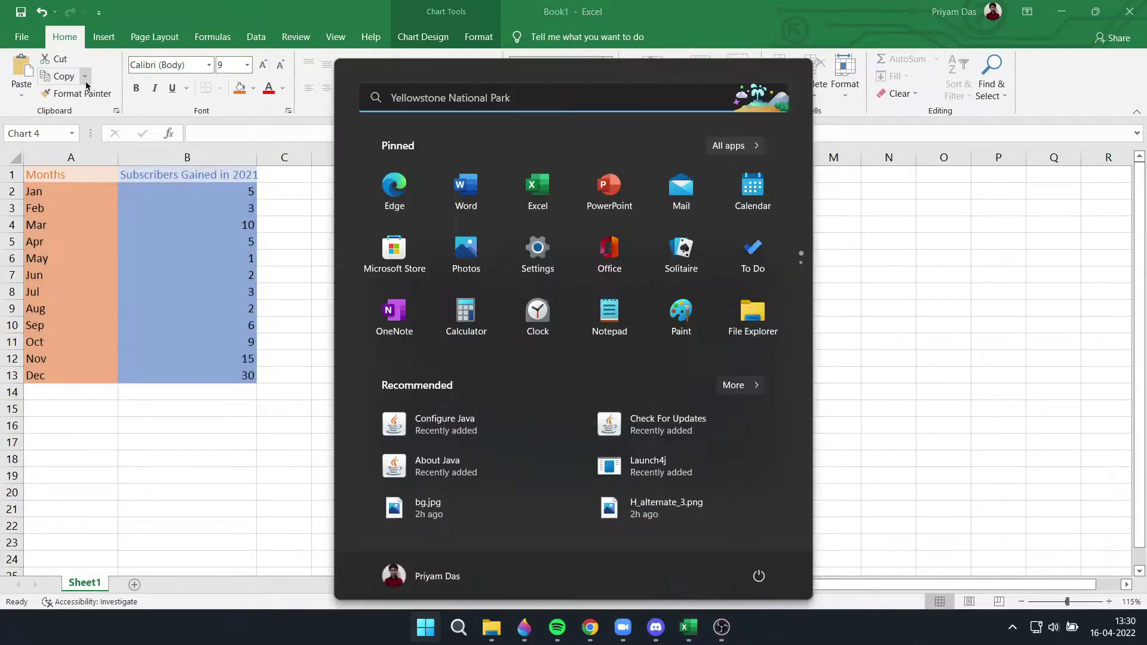
type("ms paint")
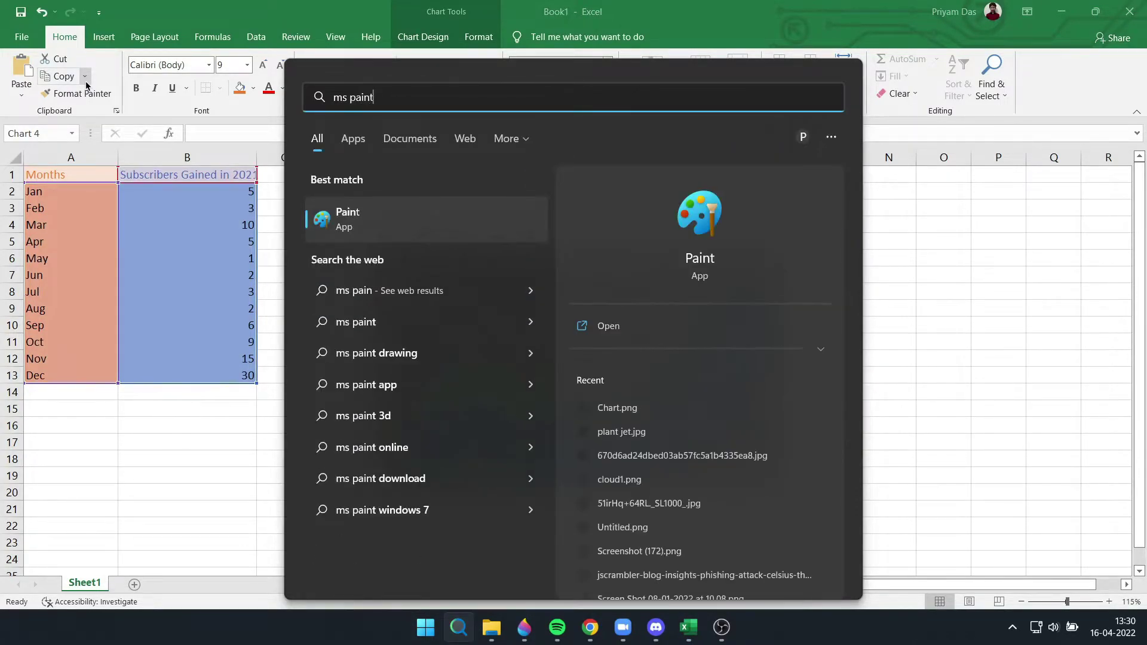
key("Return")
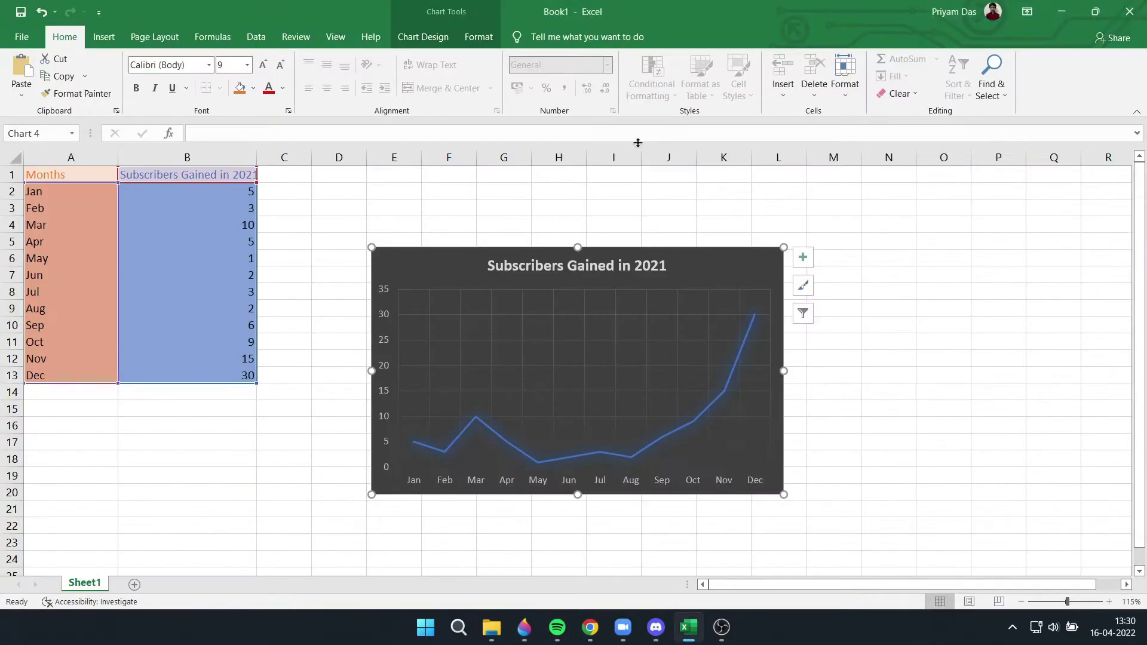
key("super")
type("word")
key("Return")
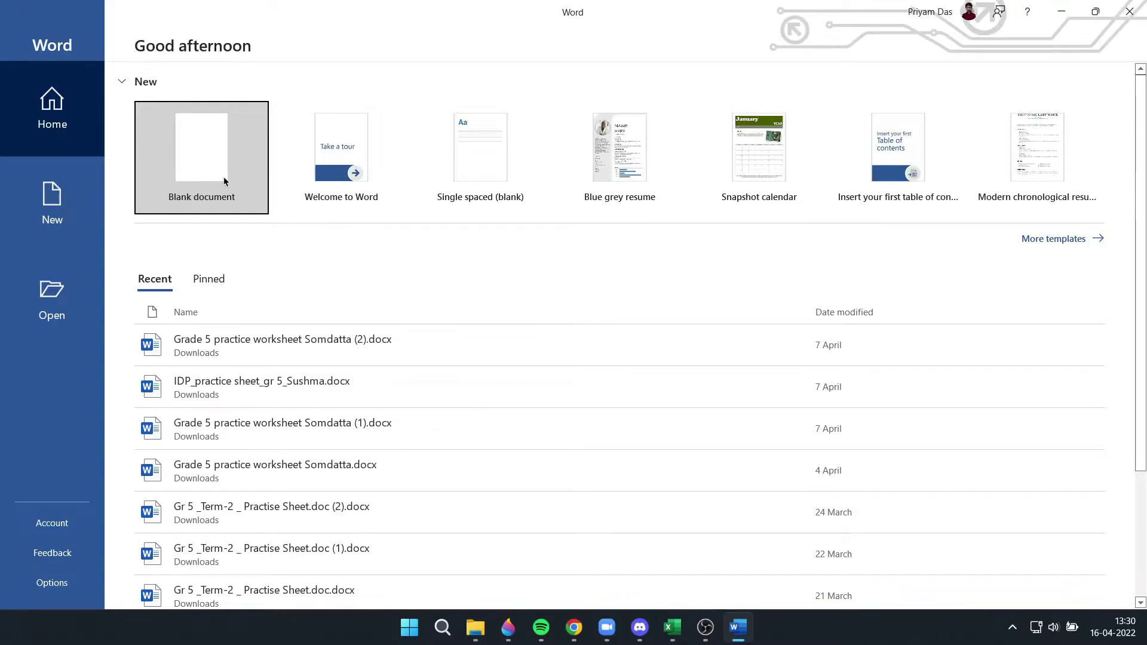
Step: Create a blank Word document and paste the chart into it as a picture
left_click(223, 177)
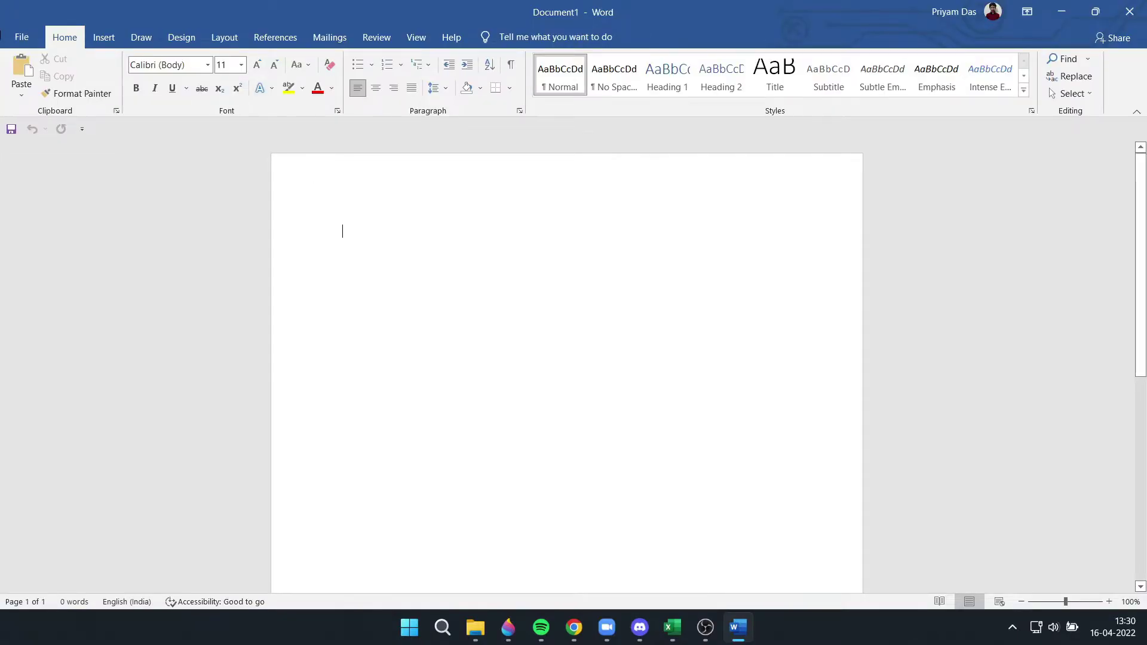
left_click(30, 99)
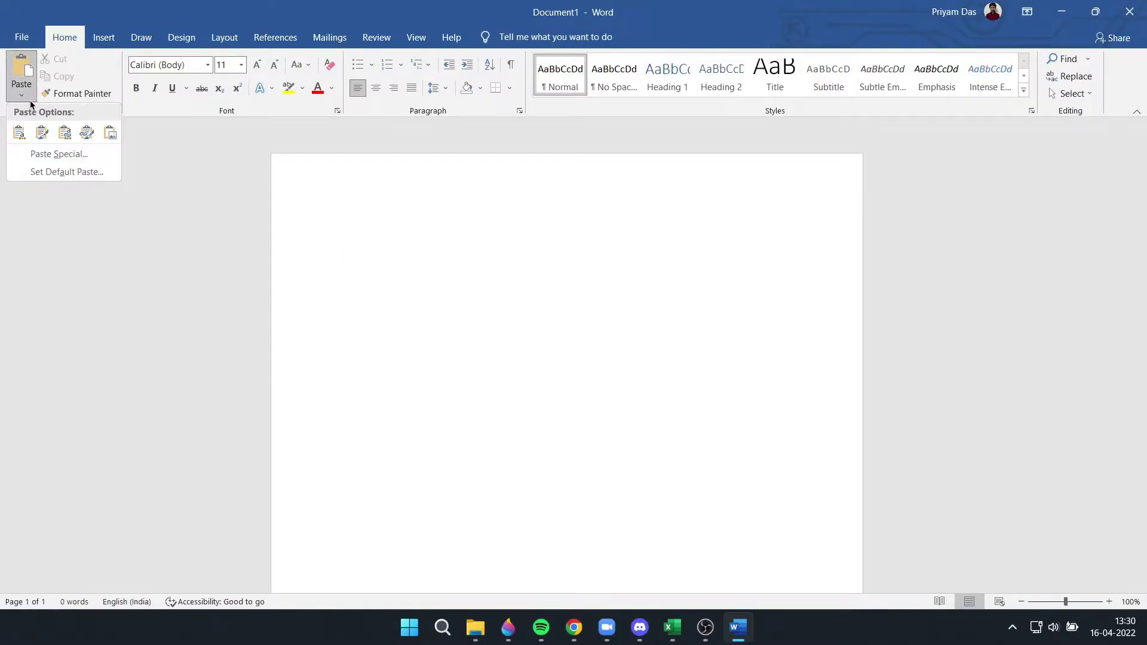
left_click(110, 133)
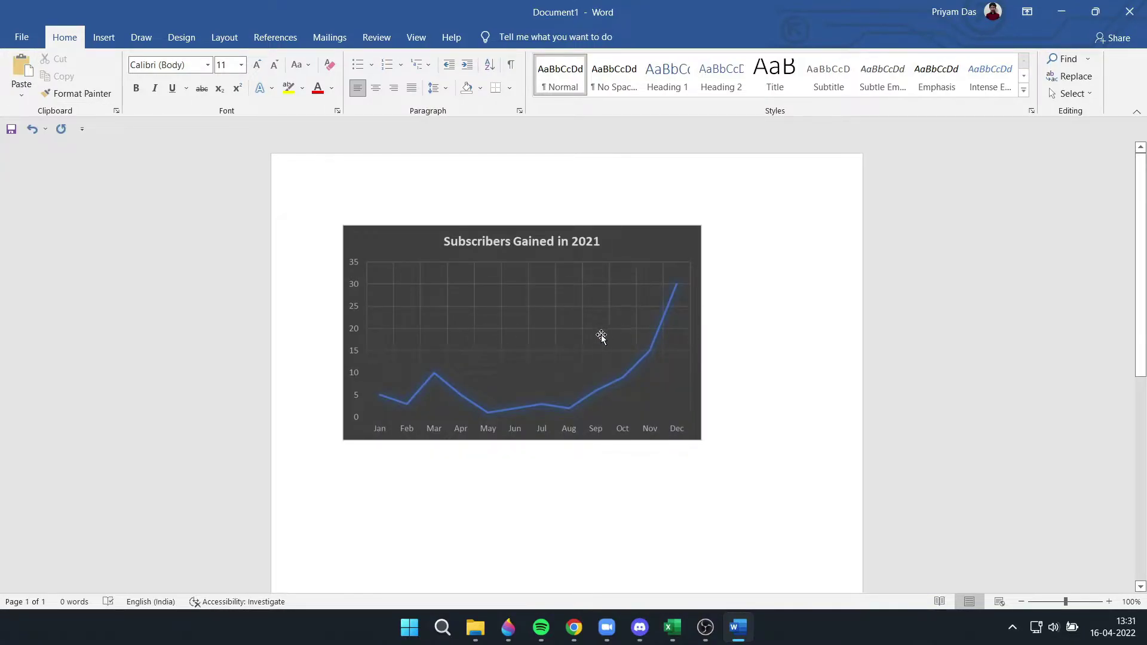
left_click(582, 339)
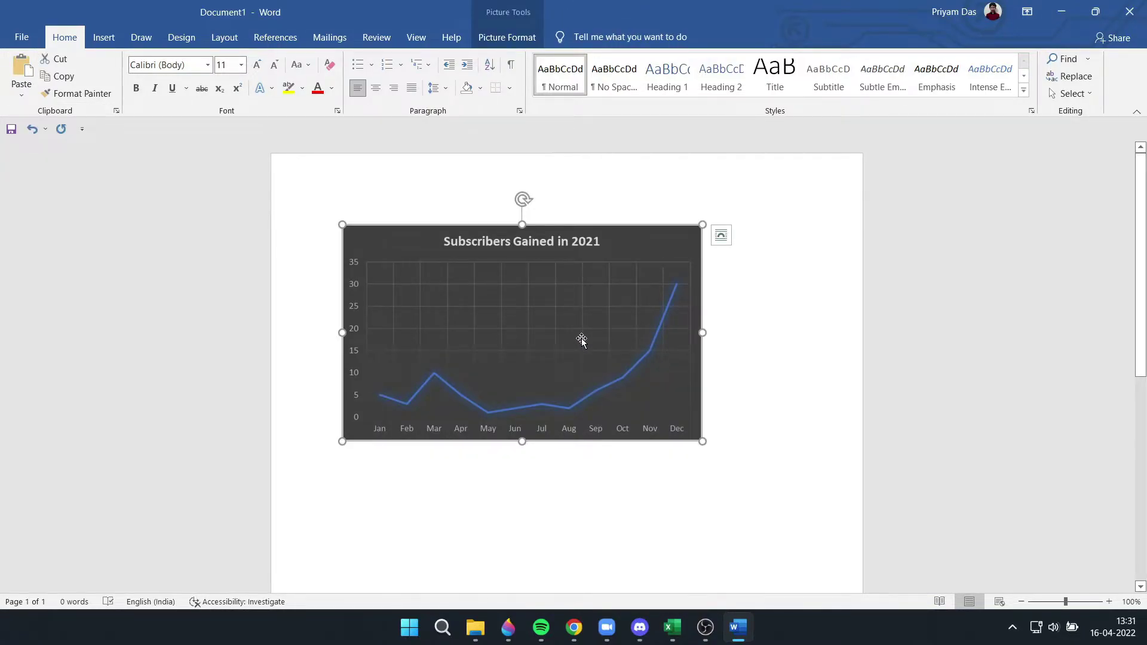
Step: Save the chart picture to Downloads as PNG 'Subscribers Gained in 2021(Put Any Name You Want)'
right_click(582, 339)
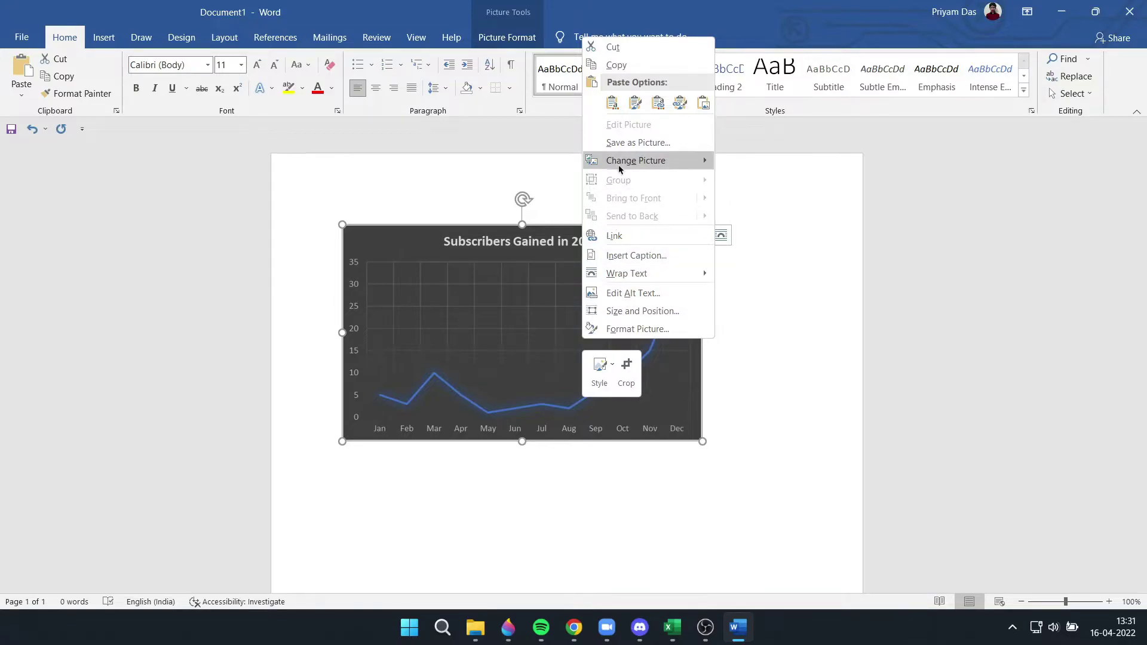
left_click(618, 144)
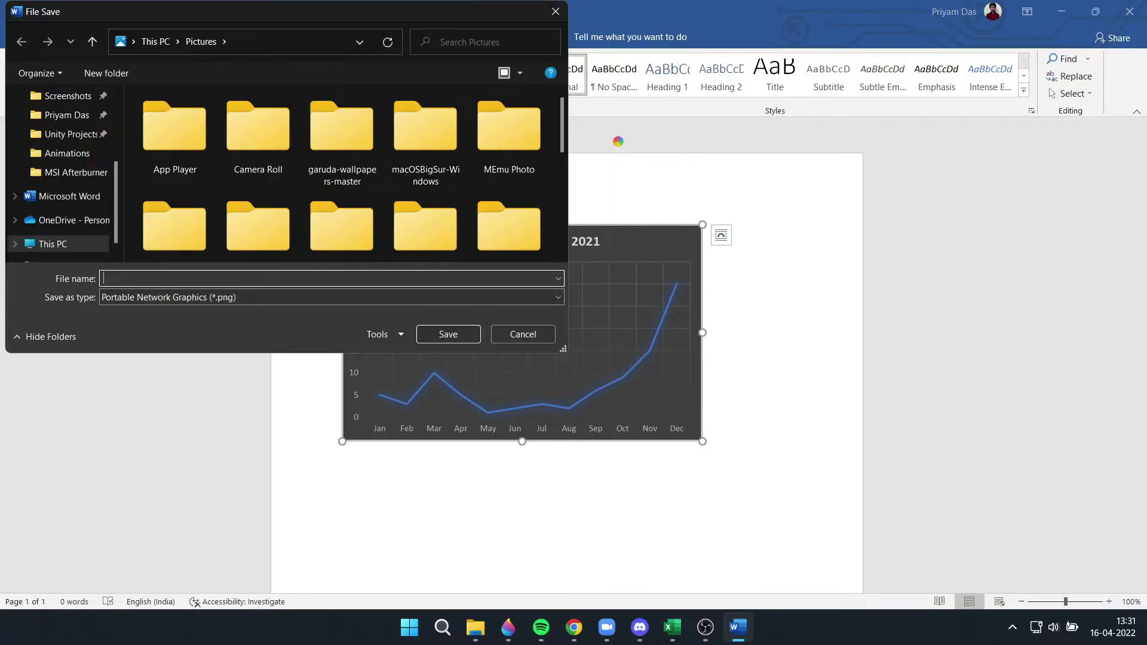
scroll(66, 132, "up", 2)
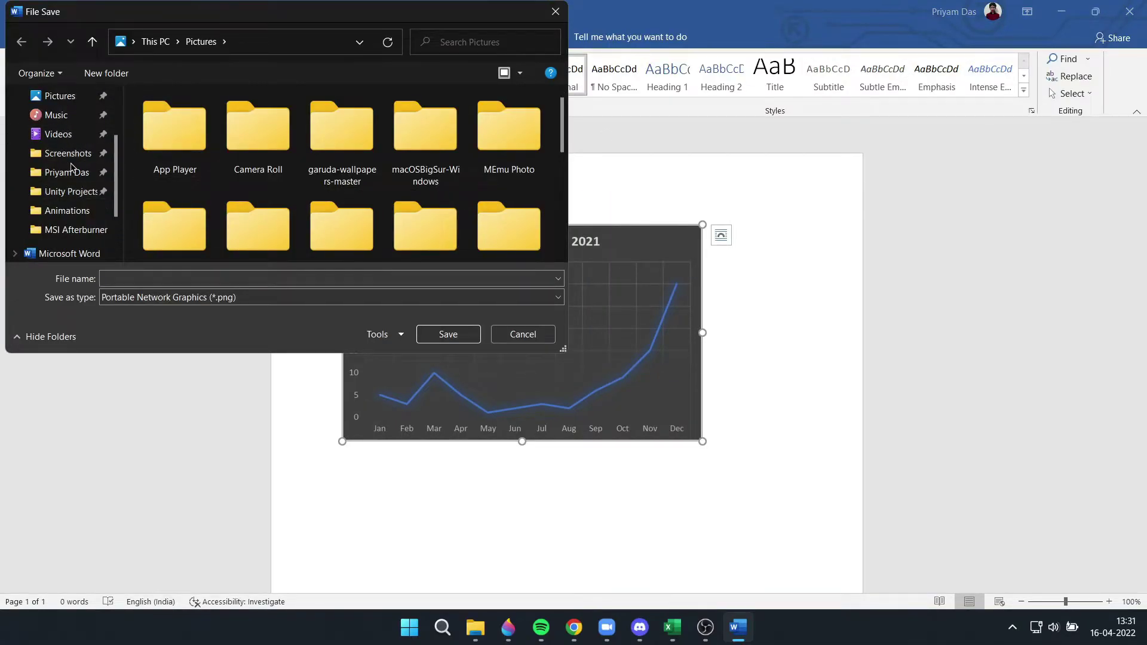
left_click(66, 173)
left_click(151, 280)
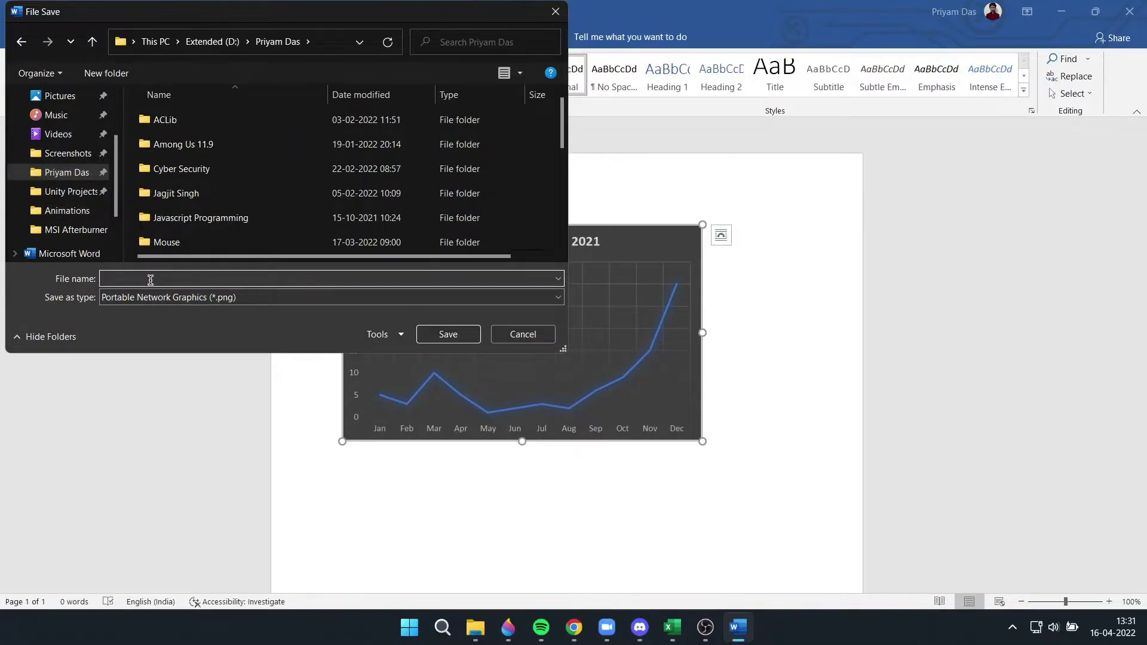
scroll(66, 131, "up", 2)
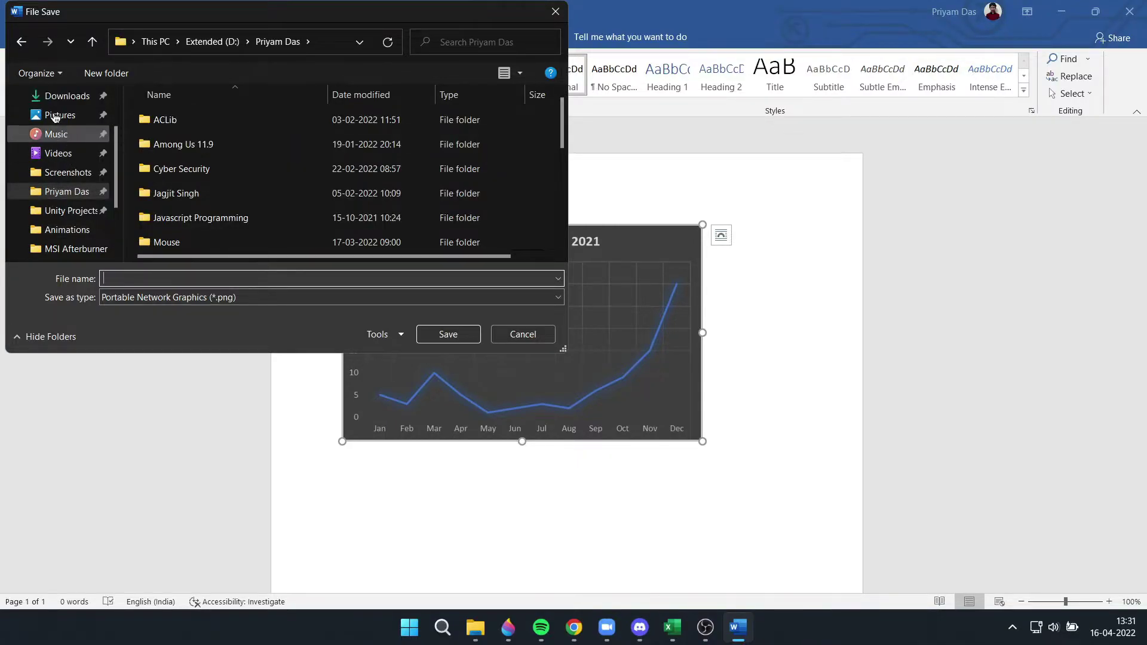
left_click(66, 115)
left_click(150, 278)
left_click(127, 277)
type("Subscribers Gained in 2021(Put Any Name You Want)")
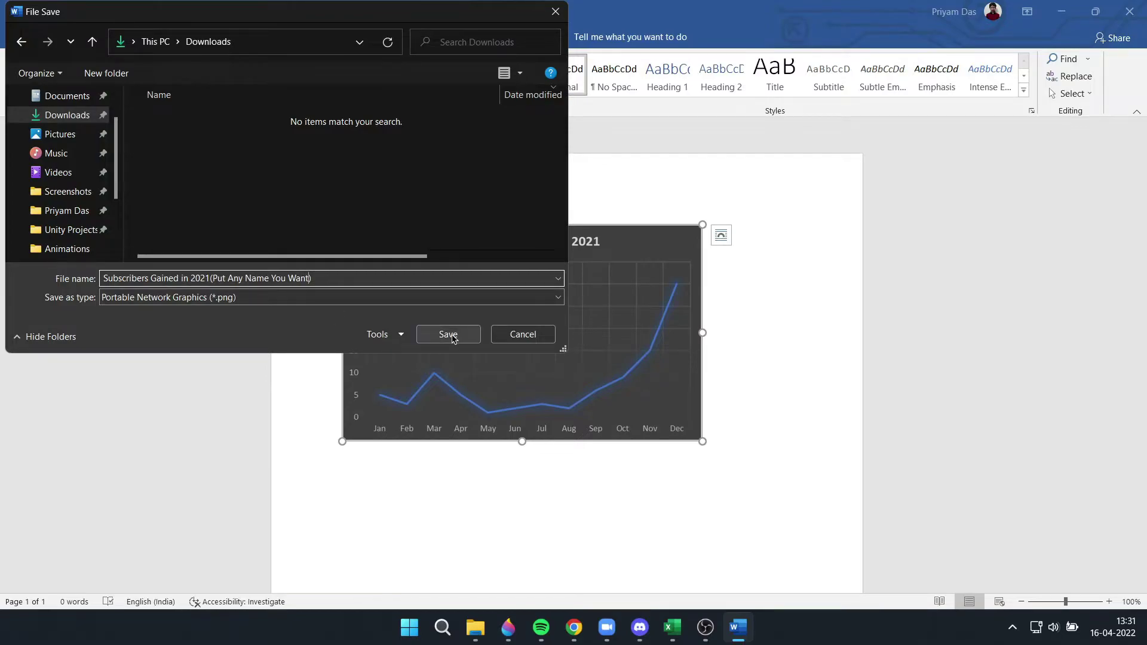
left_click(448, 335)
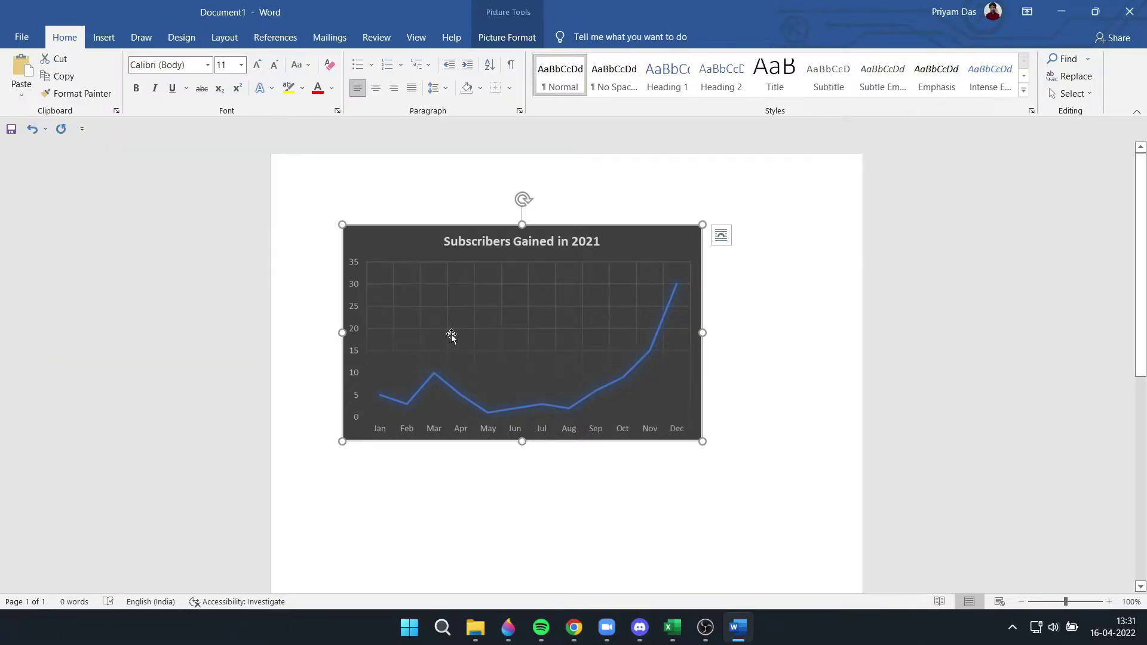
Step: Open the saved chart PNG from Downloads in Photos, maximize it to check, then close
left_click(470, 639)
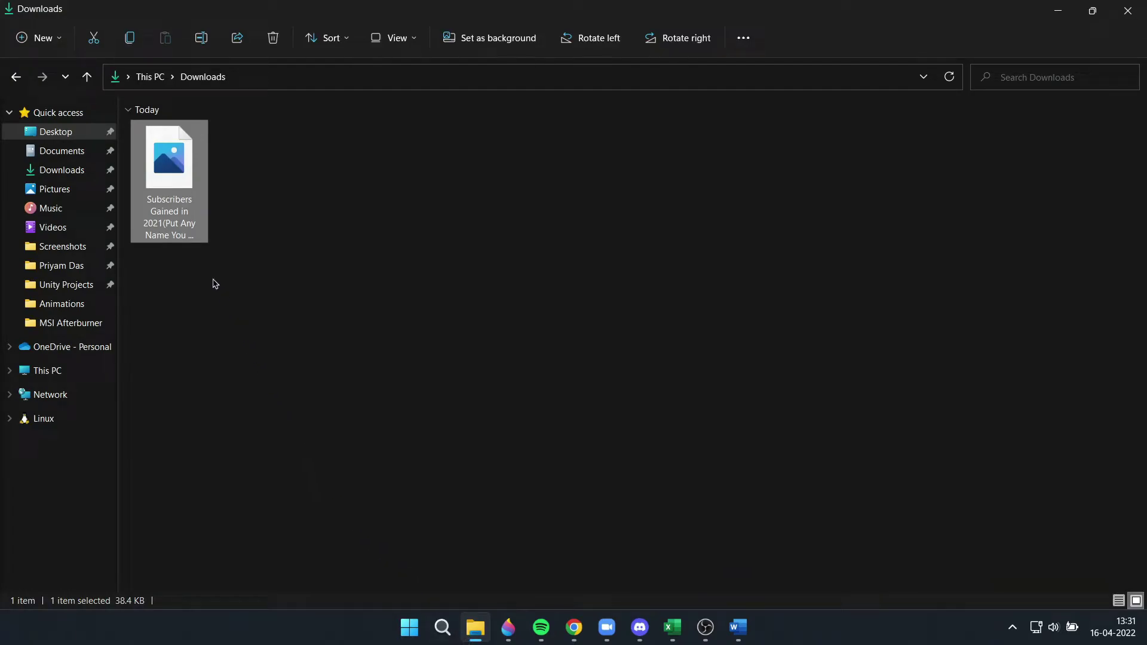
double_click(169, 185)
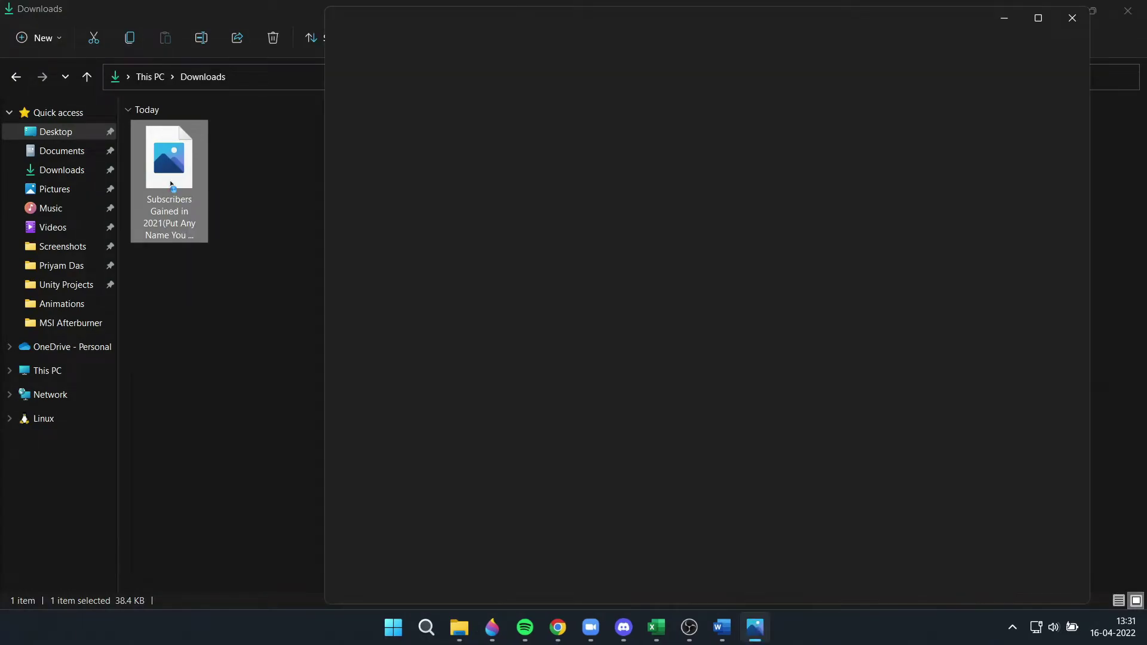
left_click(1038, 18)
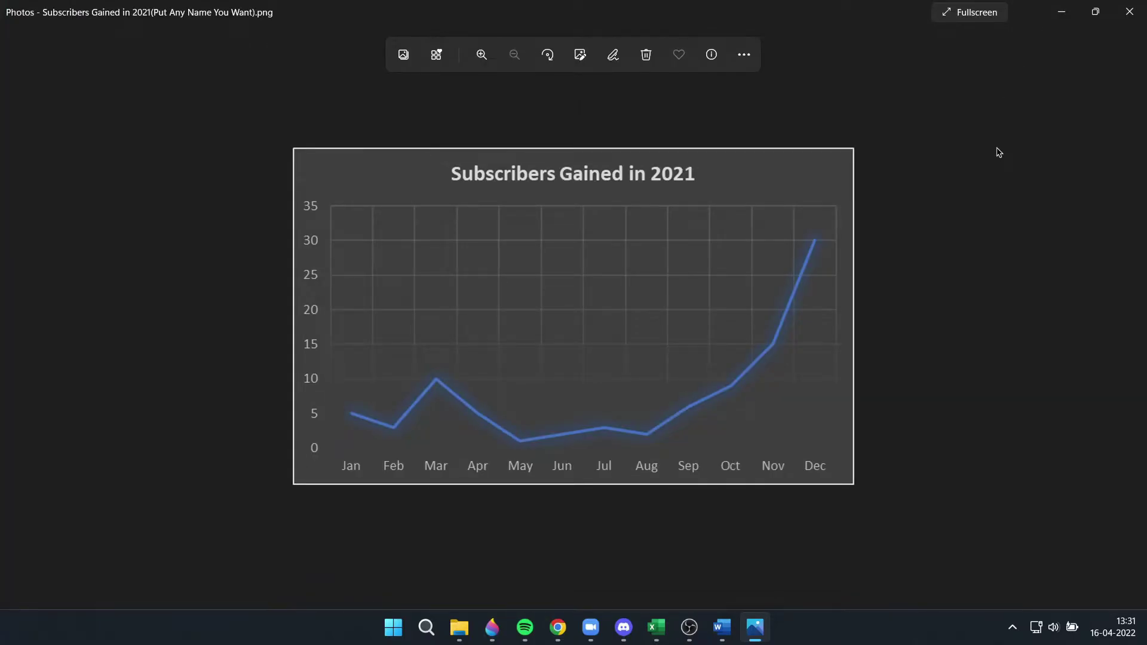
left_click(1127, 11)
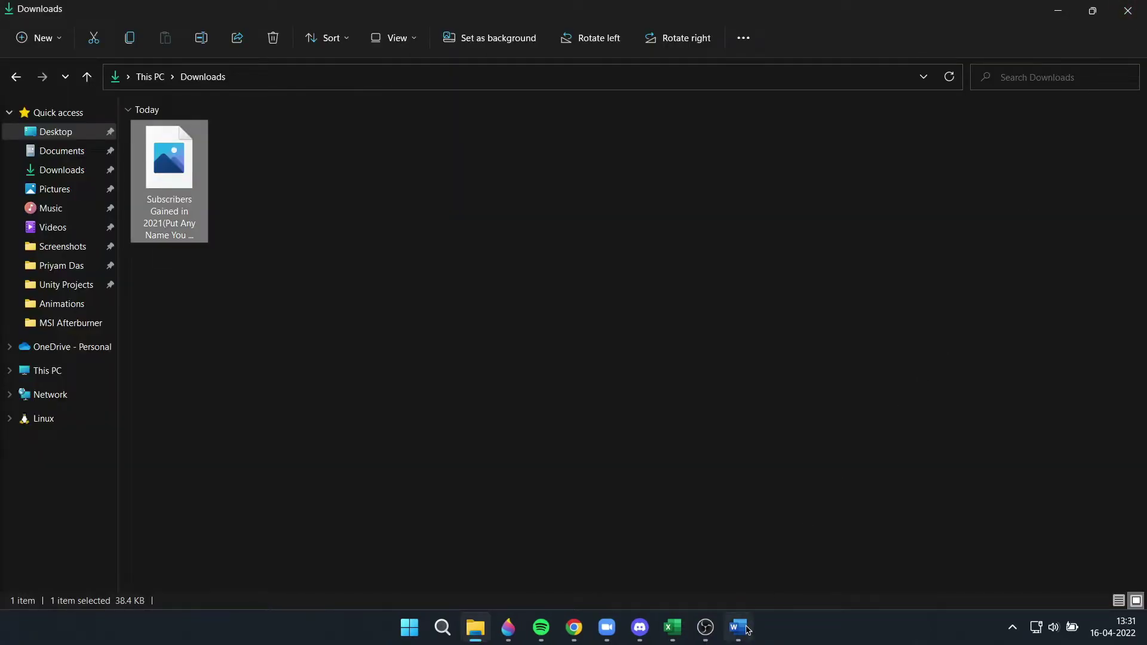
Step: Switch through the taskbar windows back to the Excel workbook
left_click(706, 627)
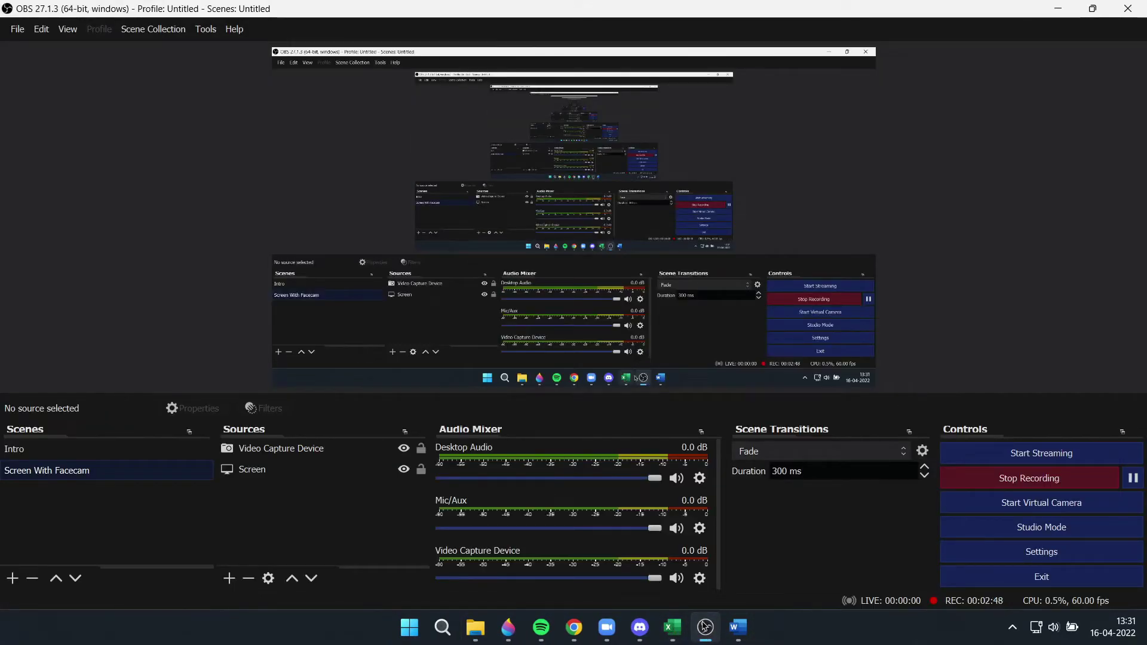
left_click(739, 627)
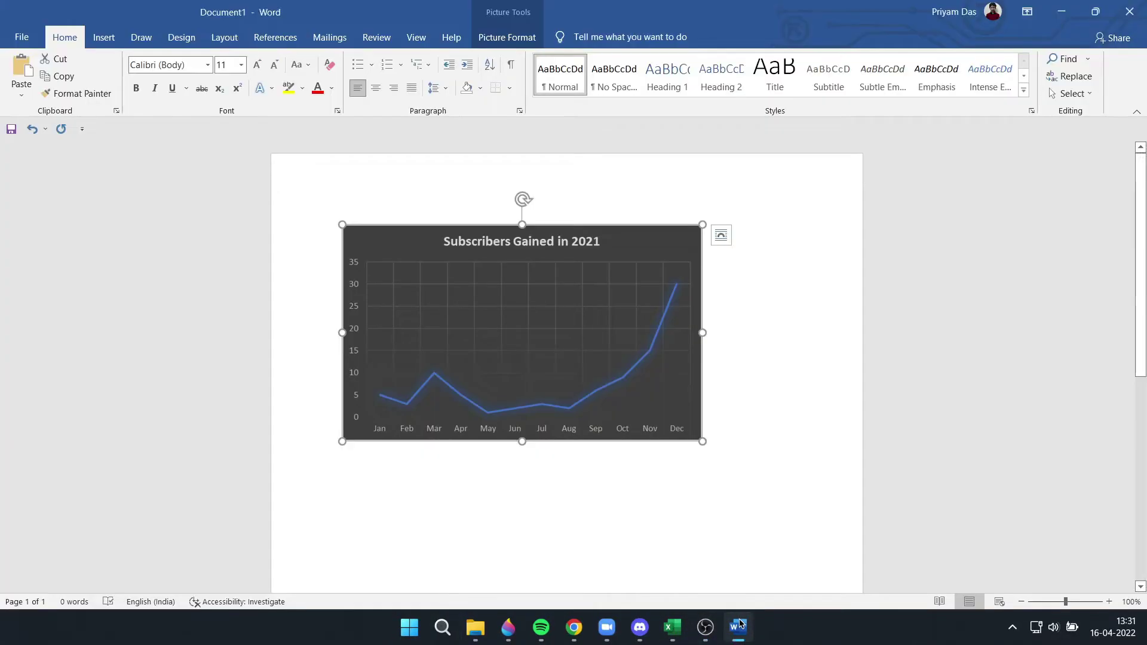
left_click(673, 628)
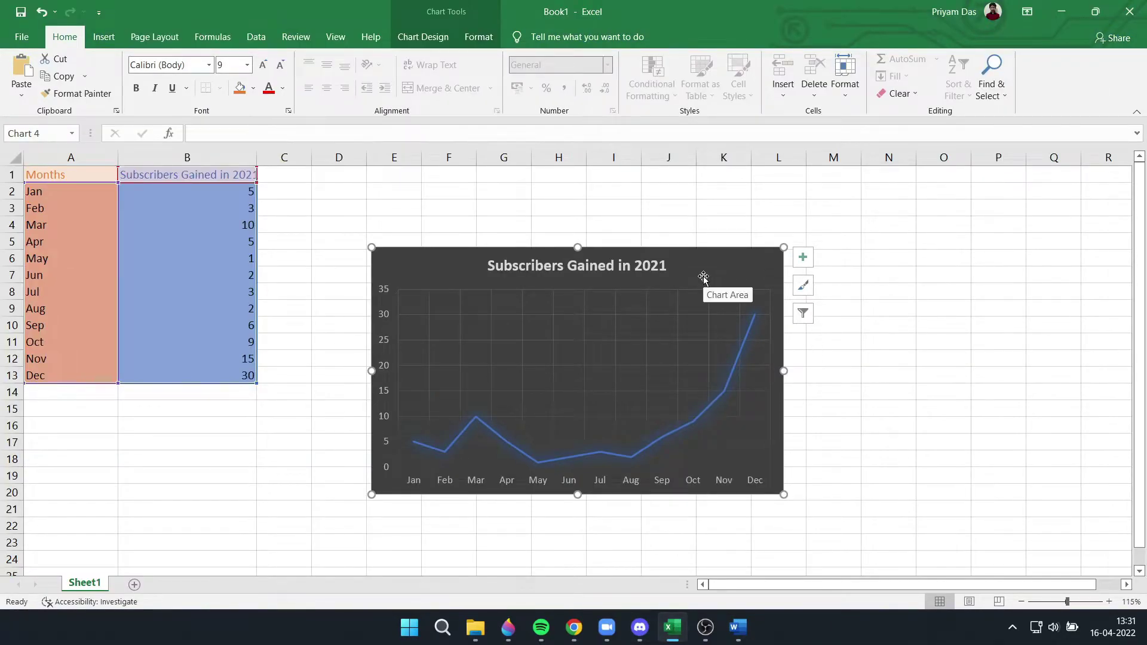
Step: Delete the dark line chart and insert an empty column chart in its place
key("Delete")
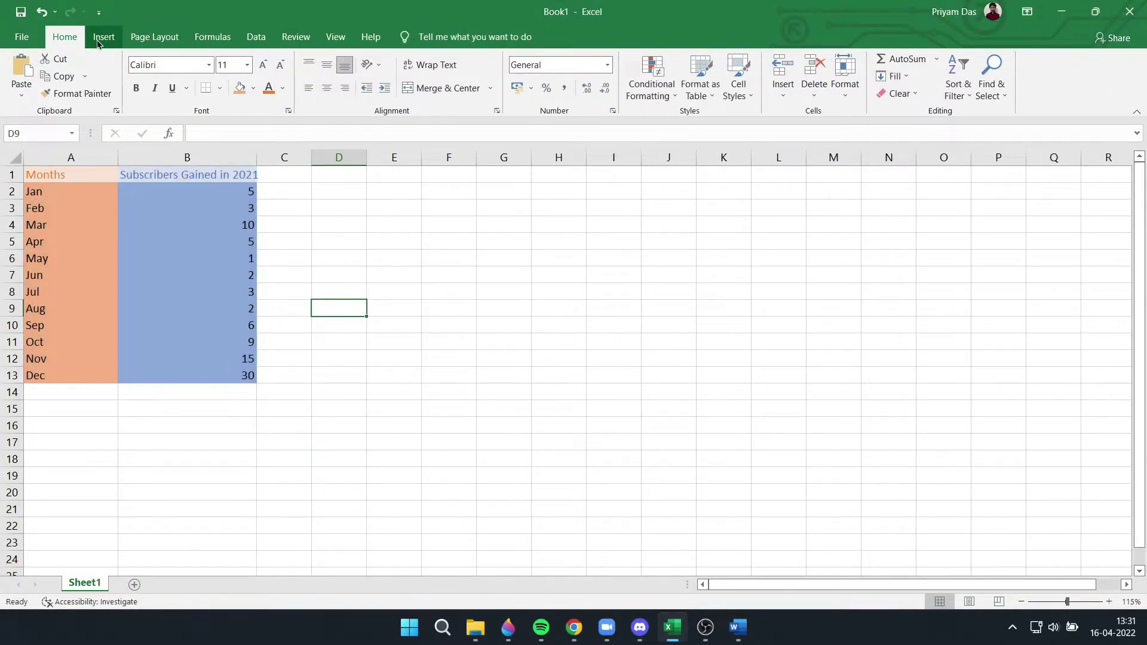
left_click(104, 37)
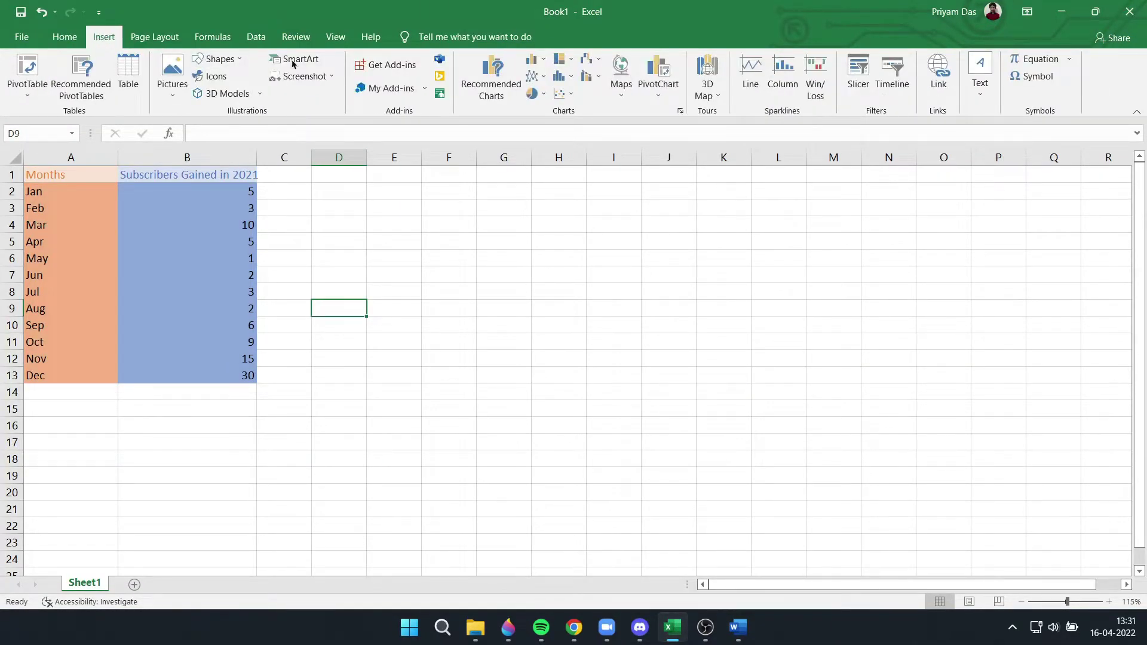
left_click(528, 66)
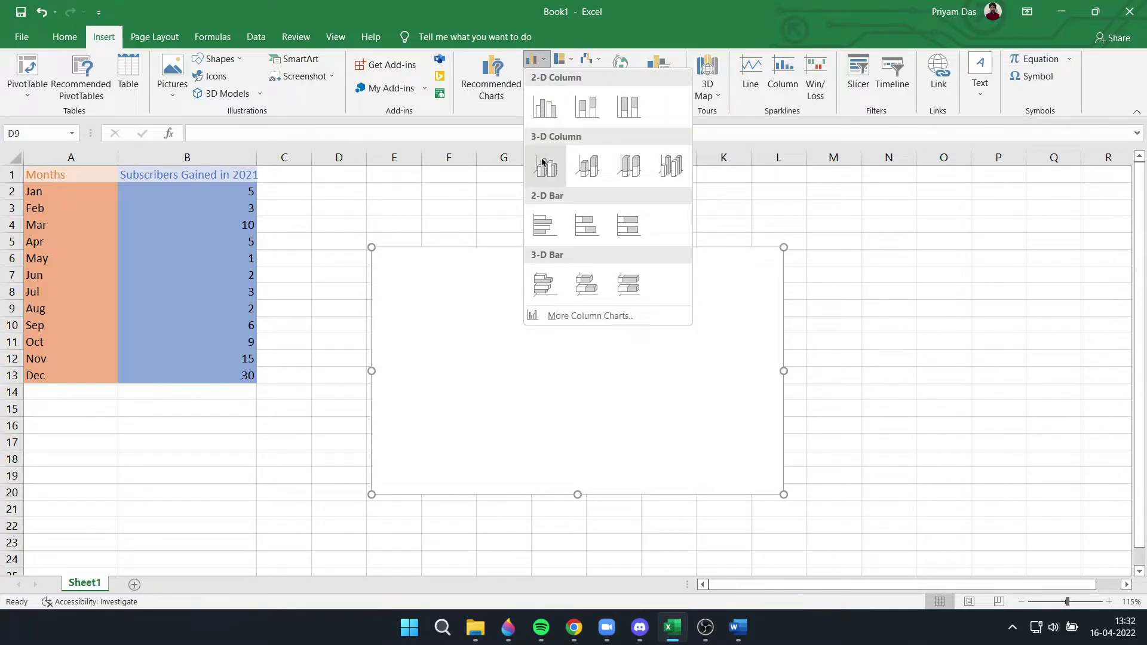
left_click(537, 118)
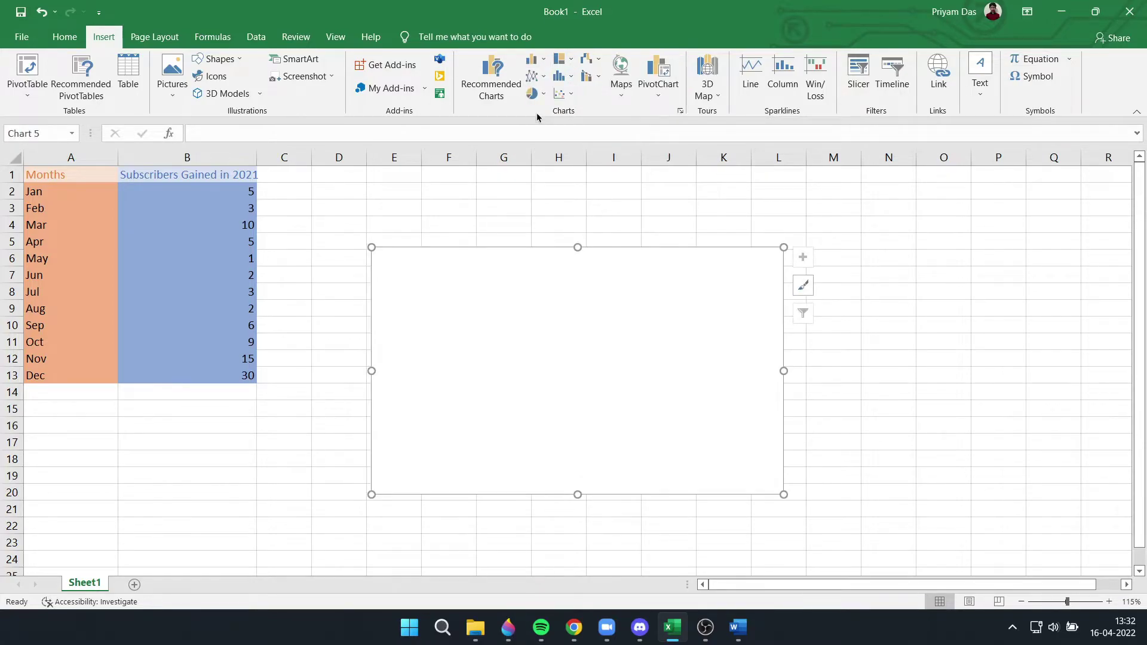
right_click(452, 306)
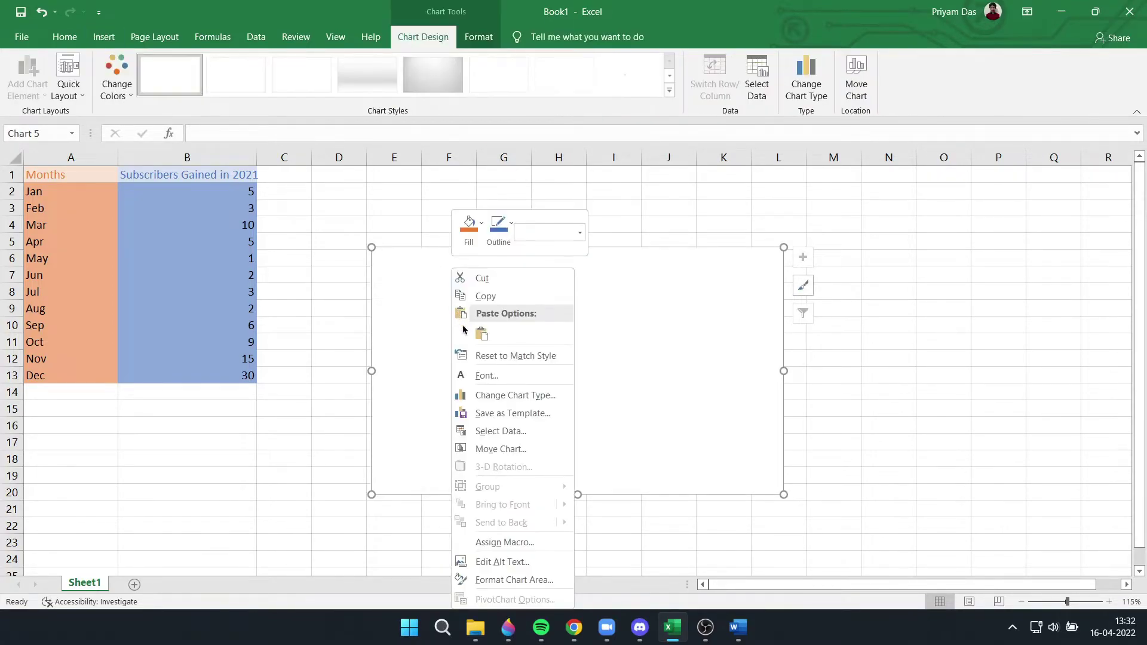
Step: Add a column series named from B1 with values B2:B13
left_click(491, 433)
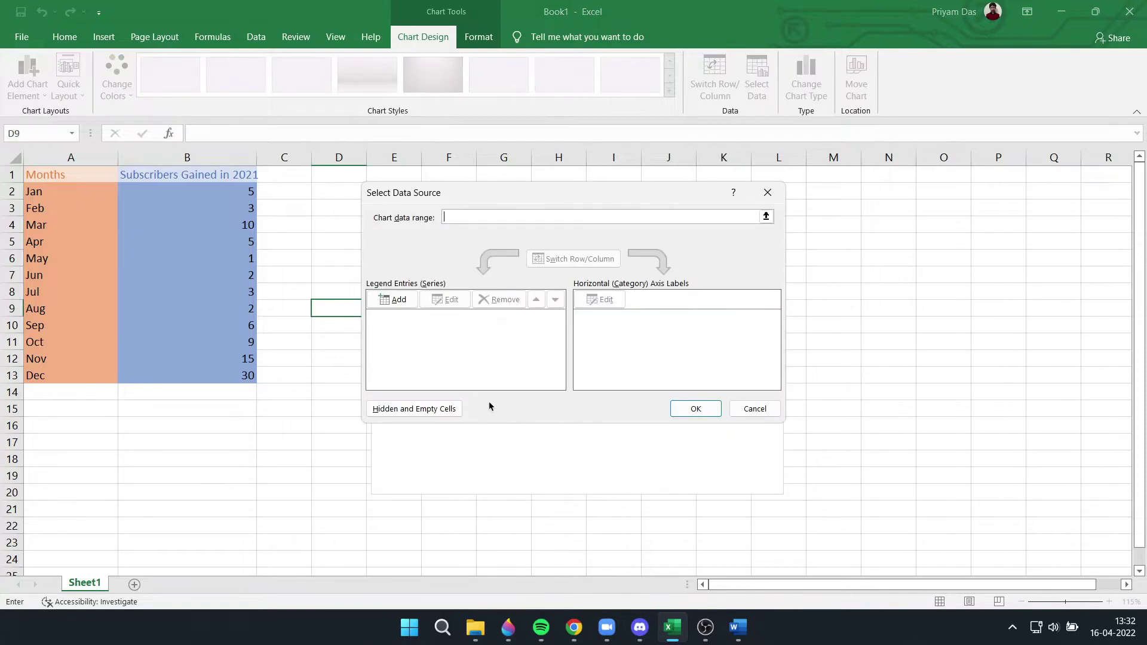
left_click(392, 300)
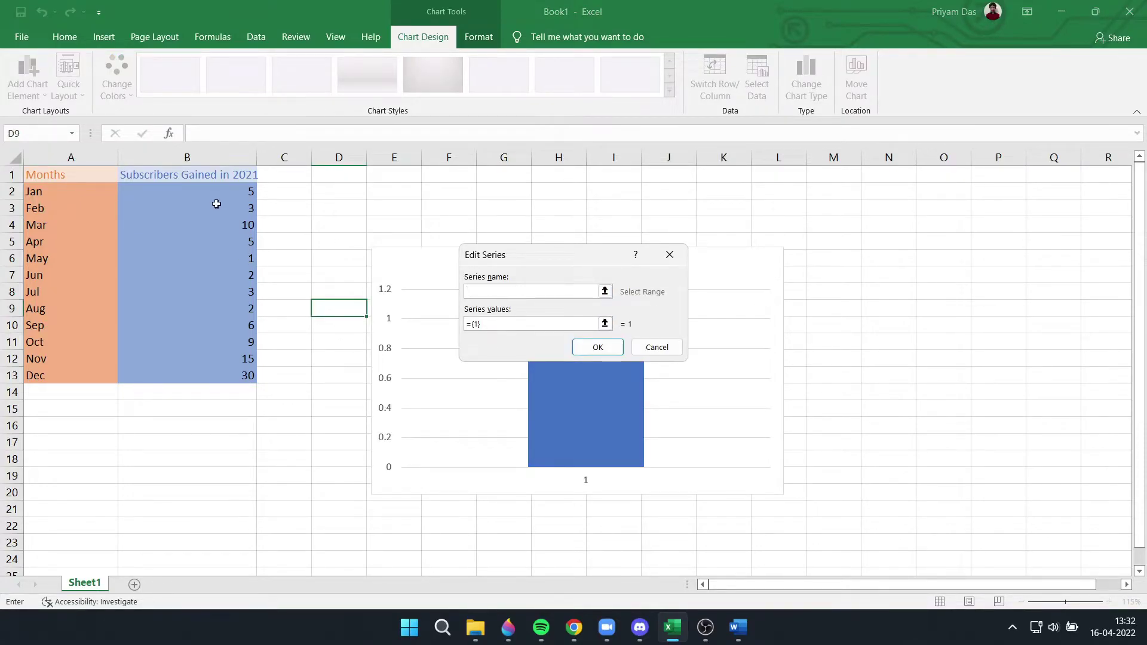
left_click(186, 178)
left_click(595, 323)
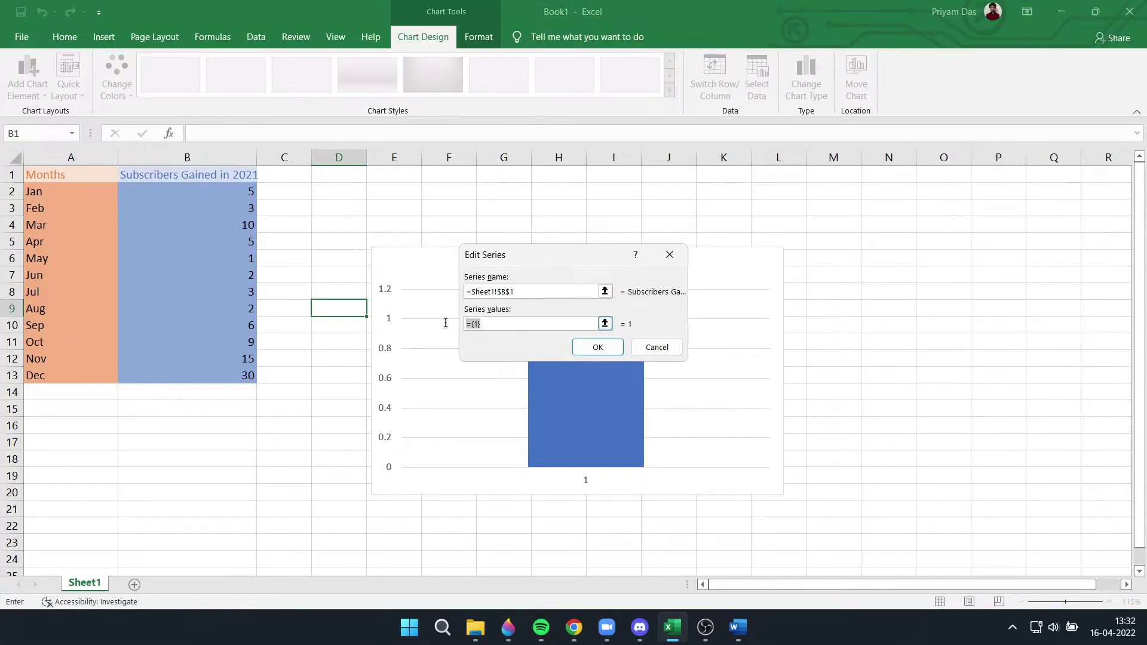
left_click_drag(145, 196, 205, 373)
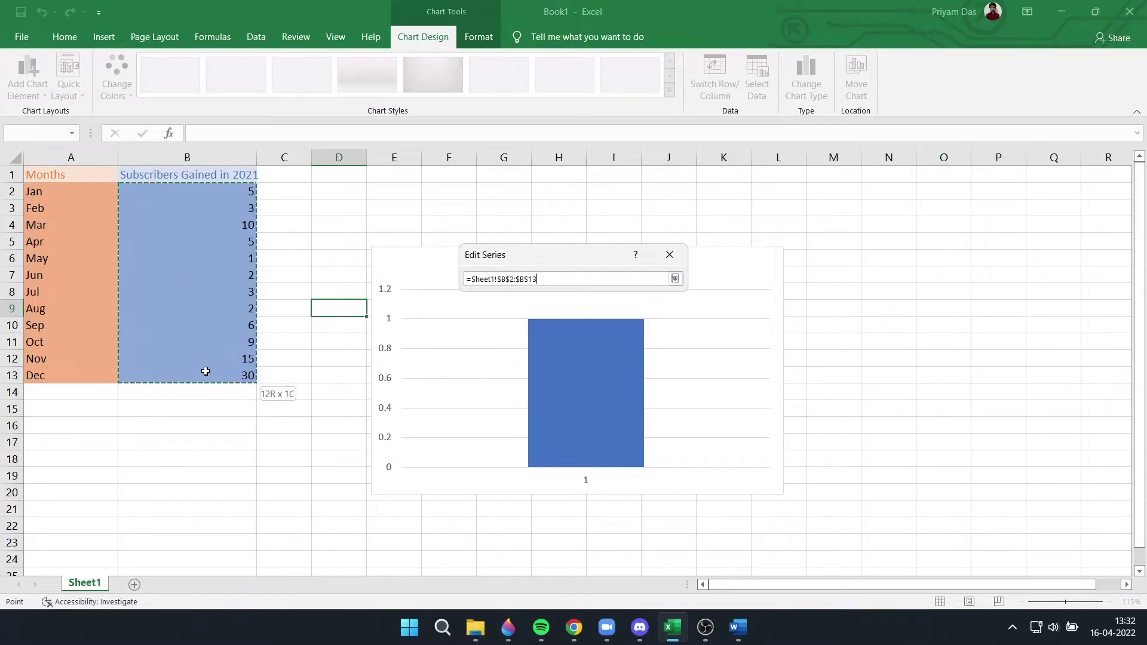
left_click(596, 348)
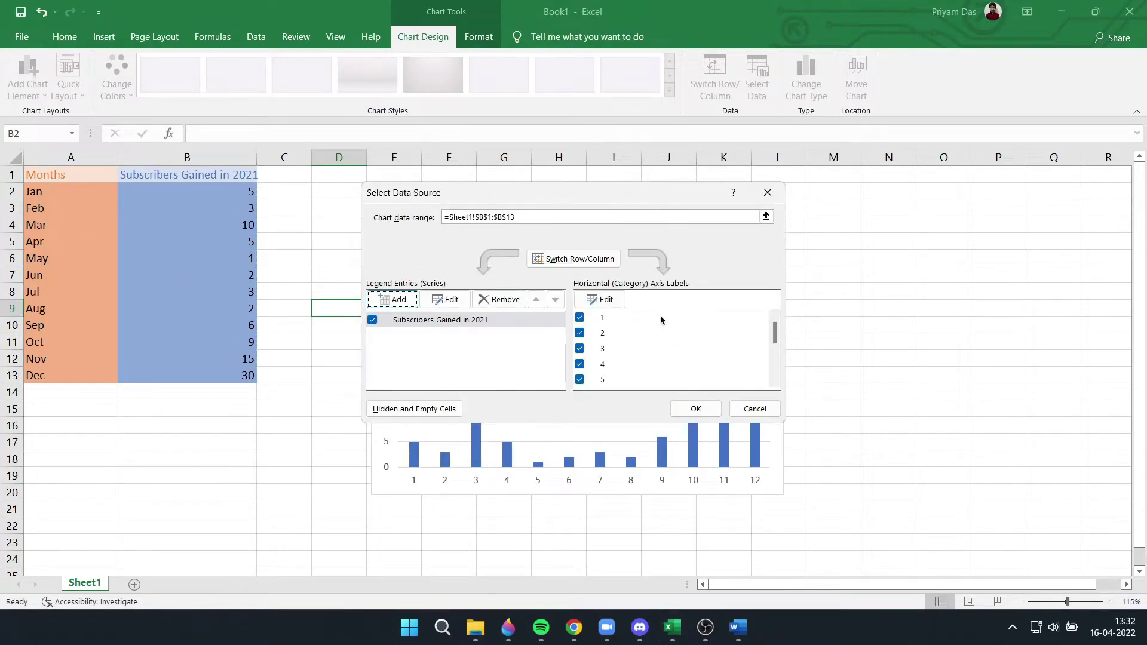
Step: Use the month names in A2:A13 as the horizontal axis labels and apply
left_click(613, 300)
left_click_drag(39, 198, 74, 376)
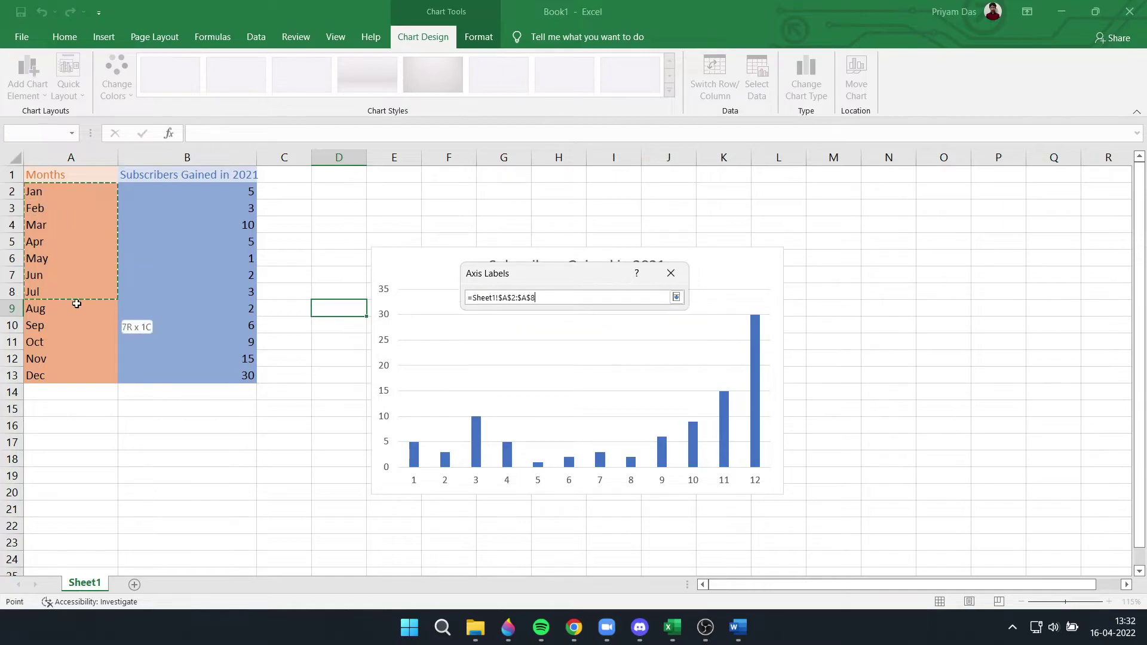
left_click(599, 329)
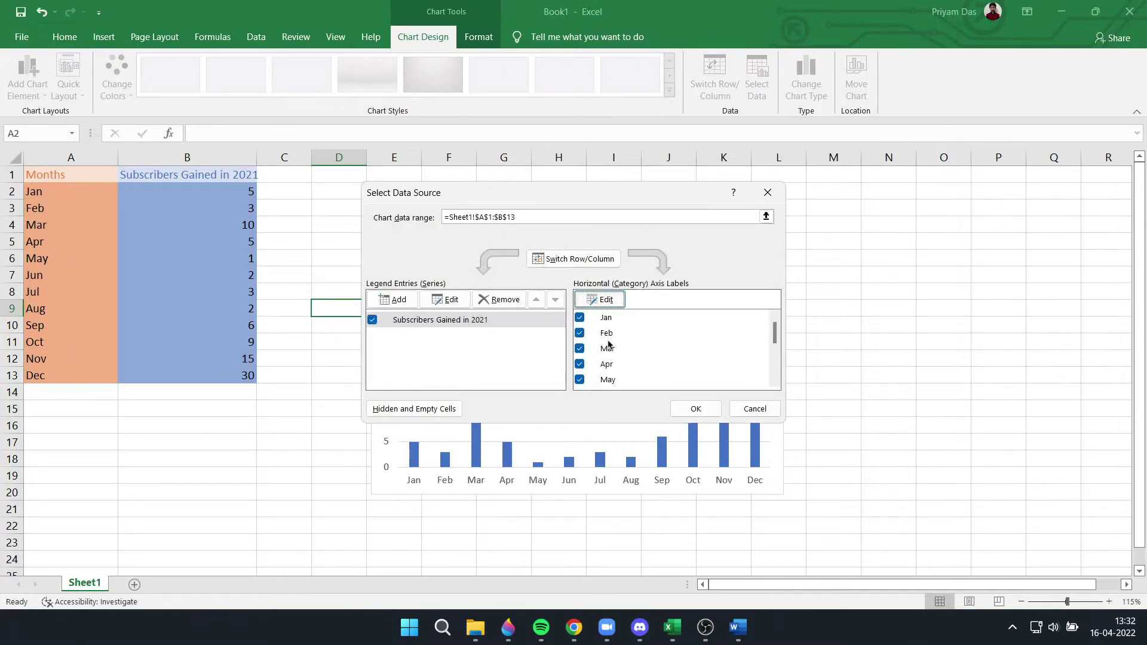
left_click(695, 408)
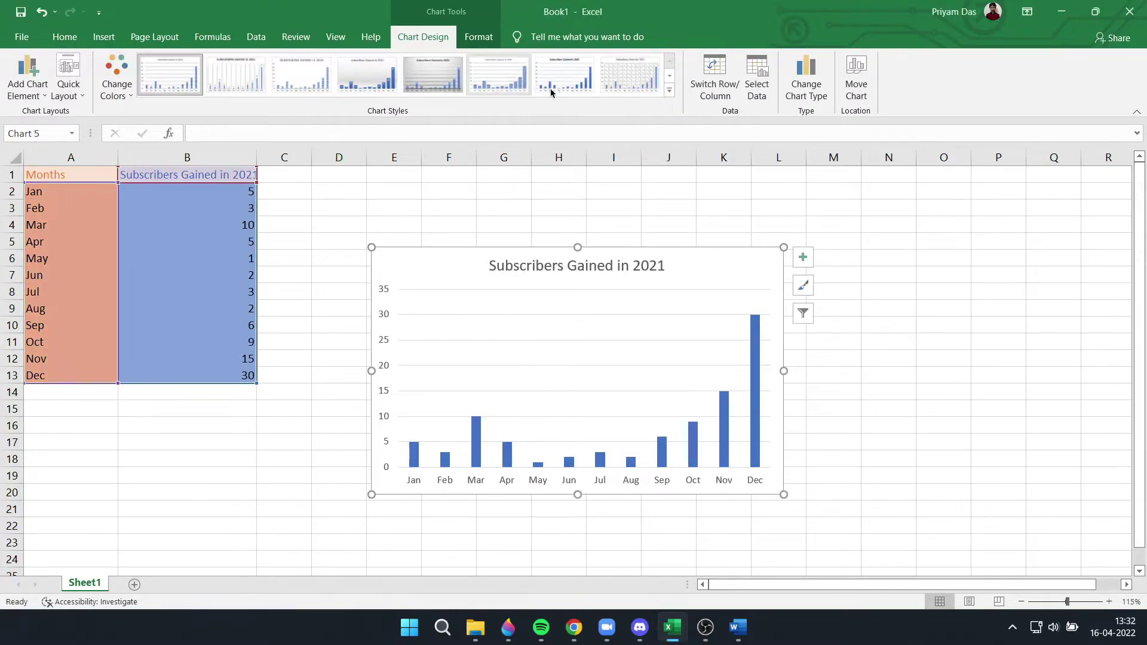
Step: Apply the last chart style so the columns are shaded and the title is bold
left_click(669, 90)
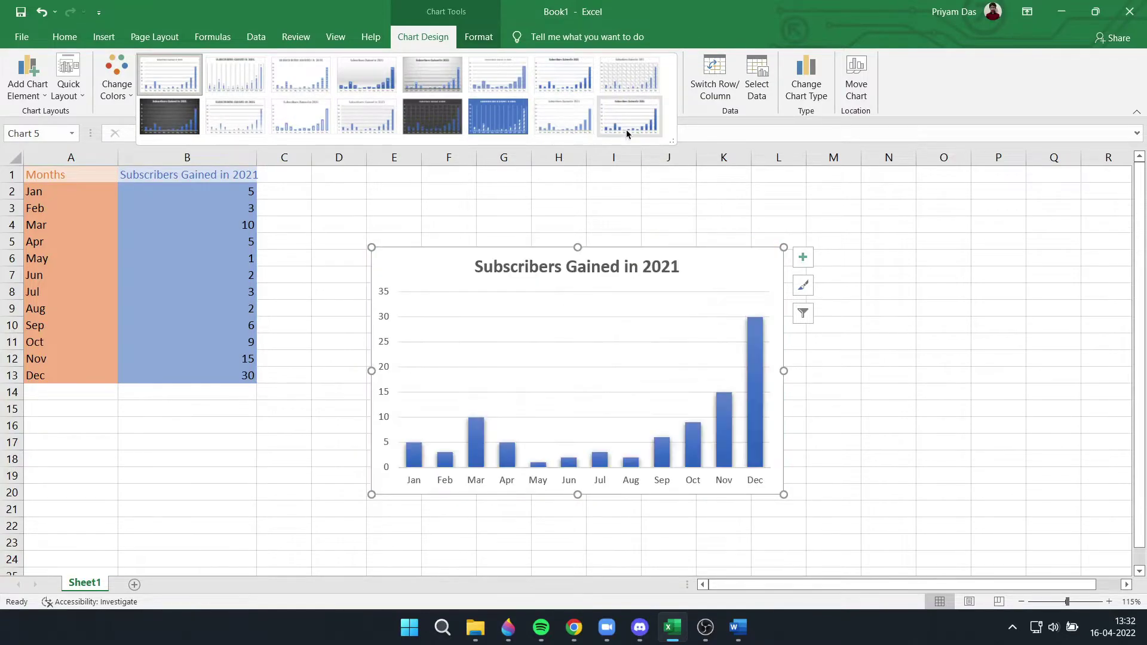
left_click(614, 133)
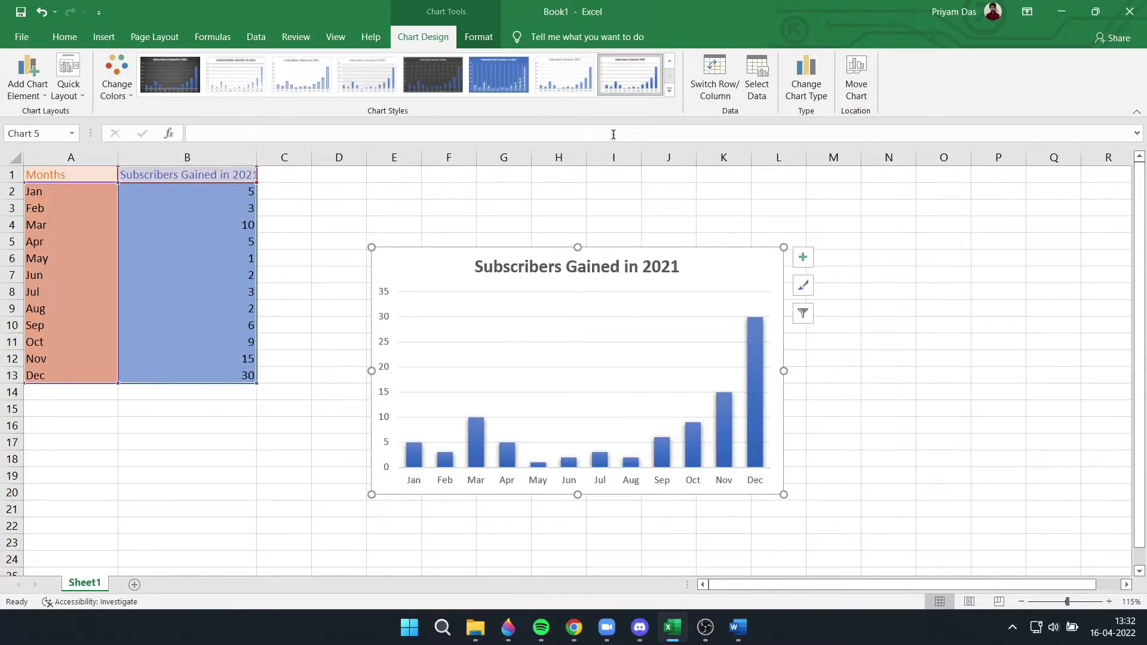
left_click(104, 37)
Step: Select the whole column chart, not just the plot area, and copy it
right_click(679, 363)
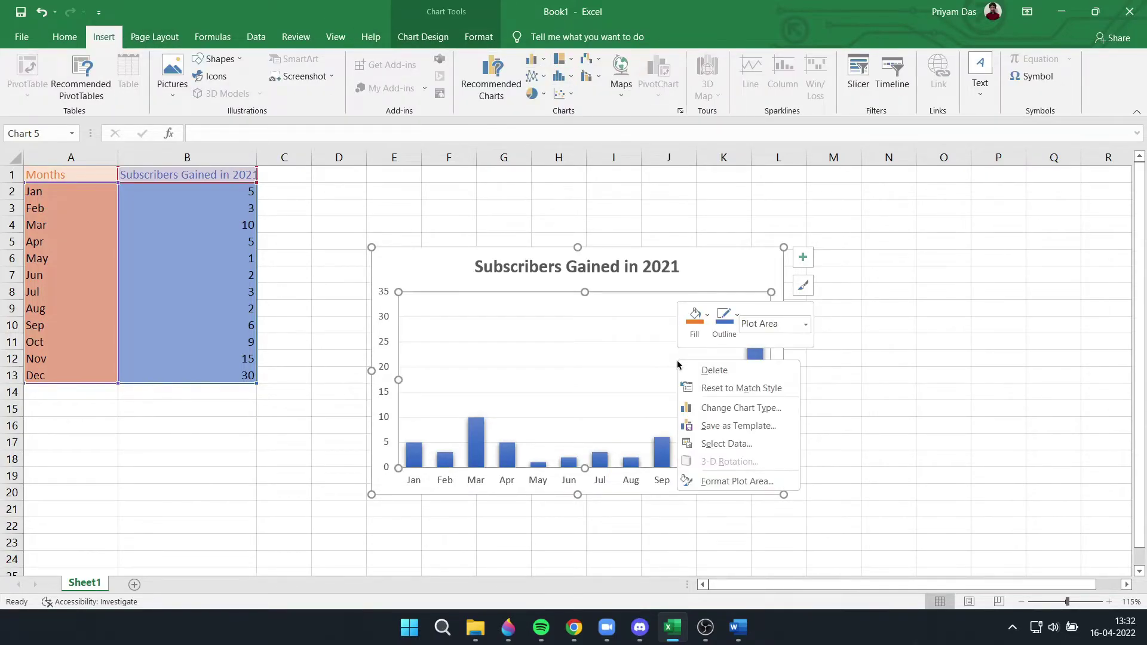
left_click(640, 361)
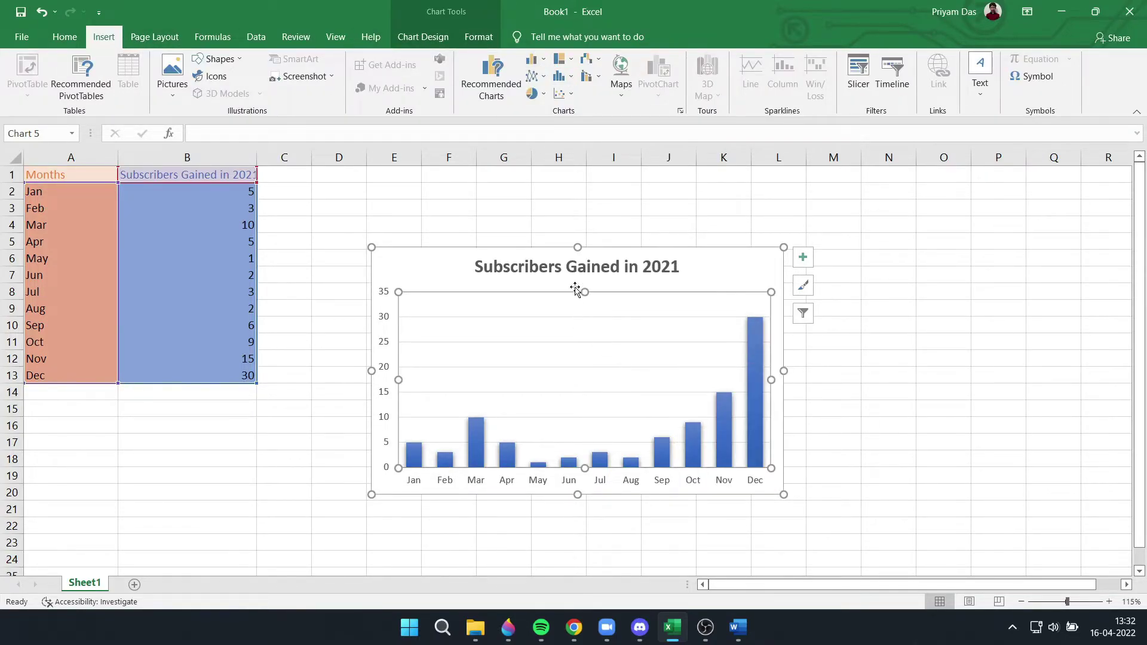
left_click(688, 268)
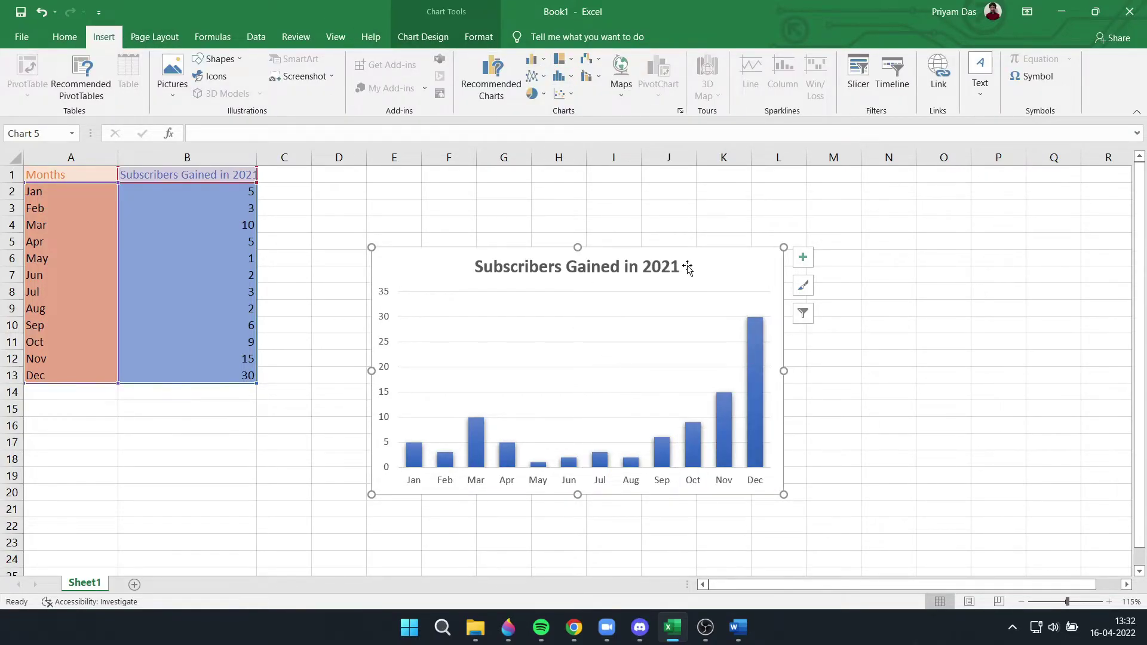
left_click(61, 38)
left_click(63, 76)
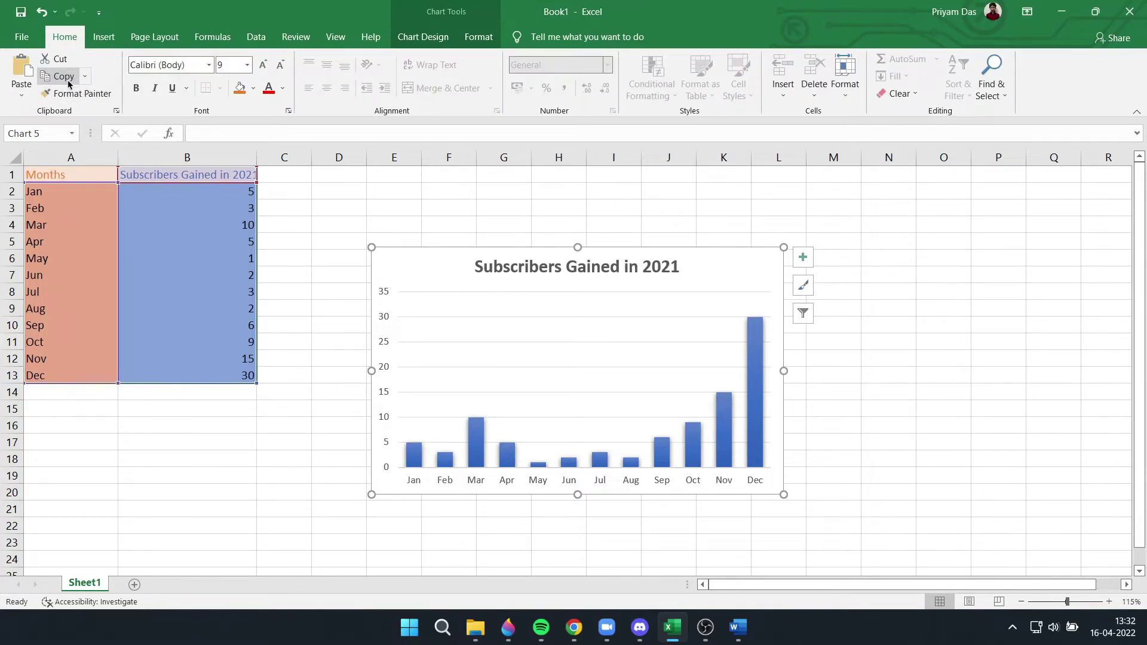
Step: In Word, delete the old dark line chart picture
left_click(738, 627)
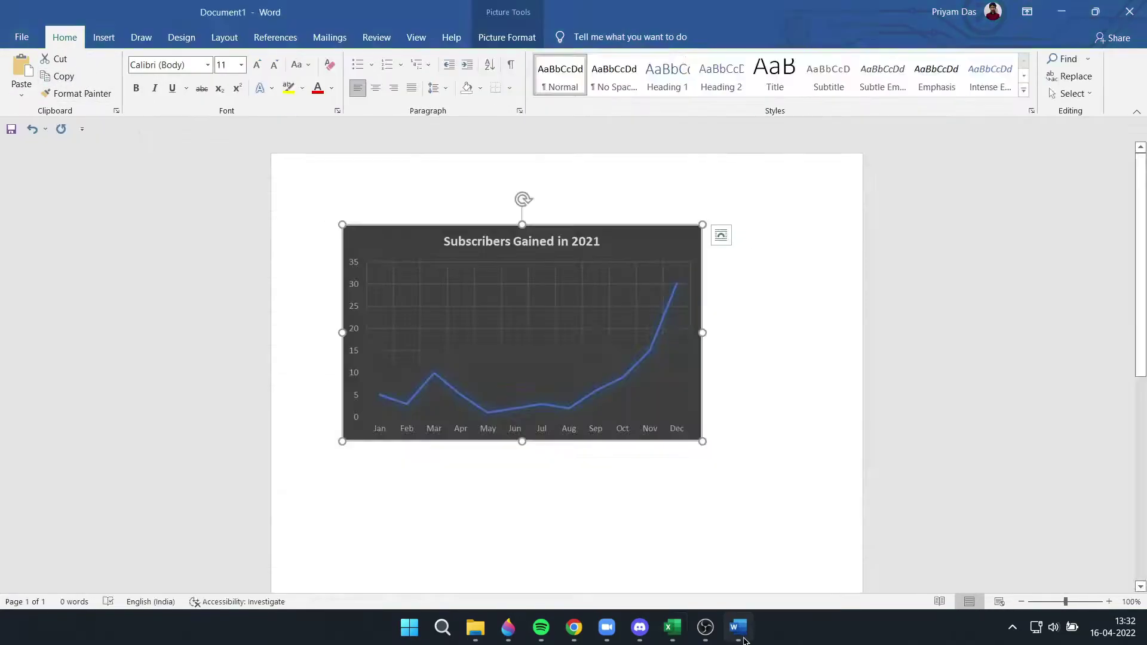
right_click(609, 378)
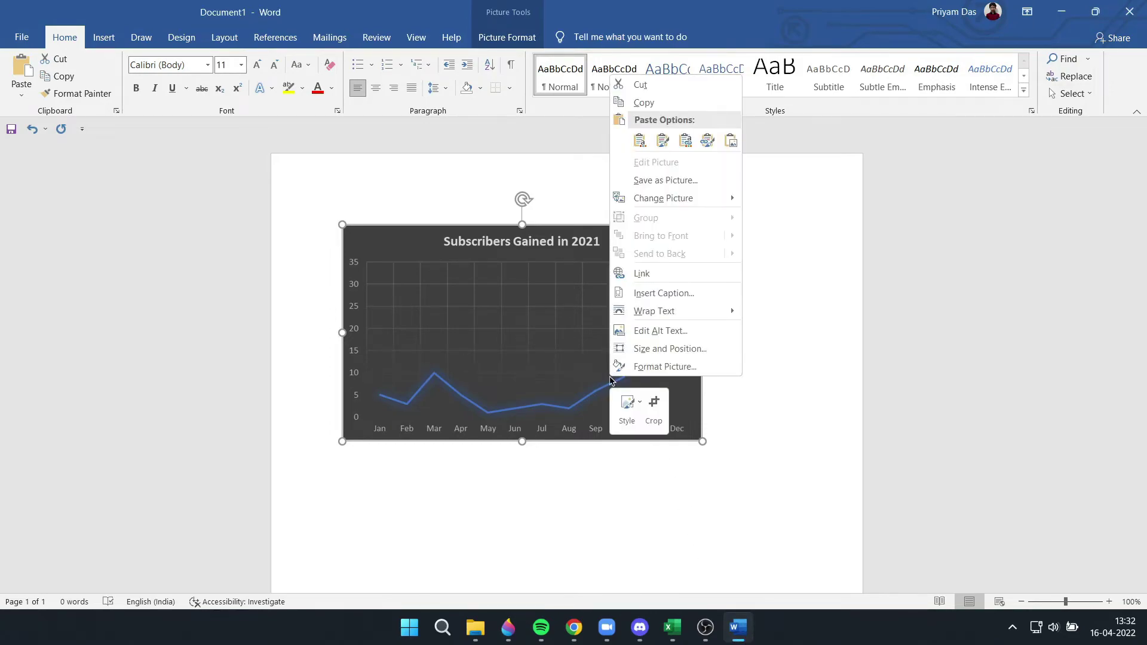
mouse_move(664, 198)
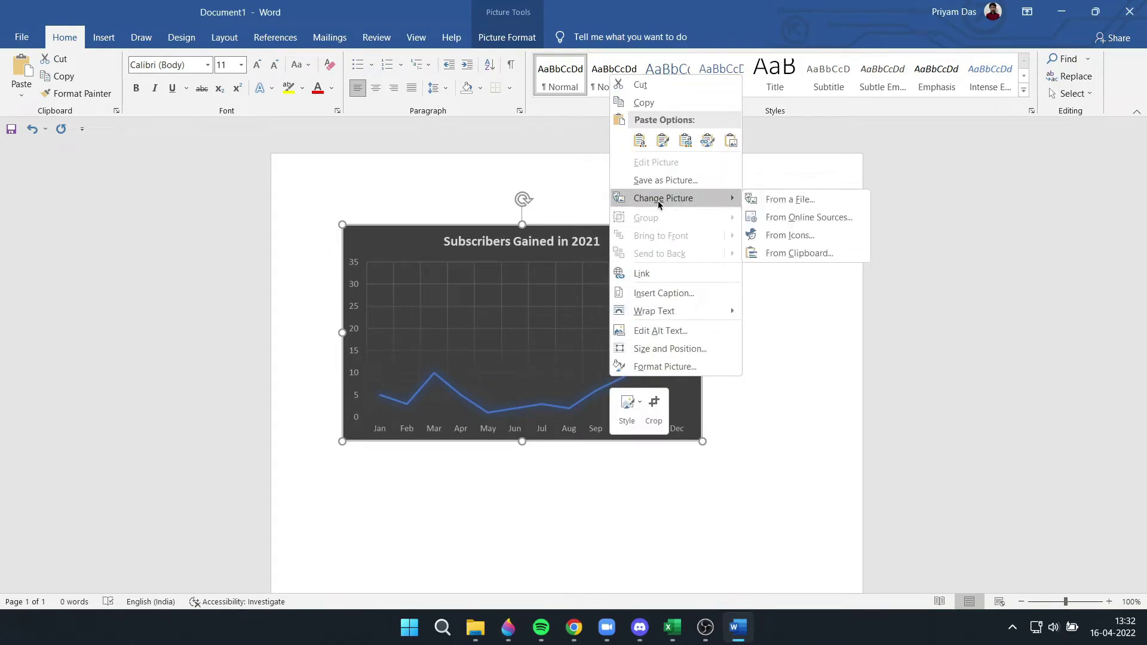
left_click(532, 305)
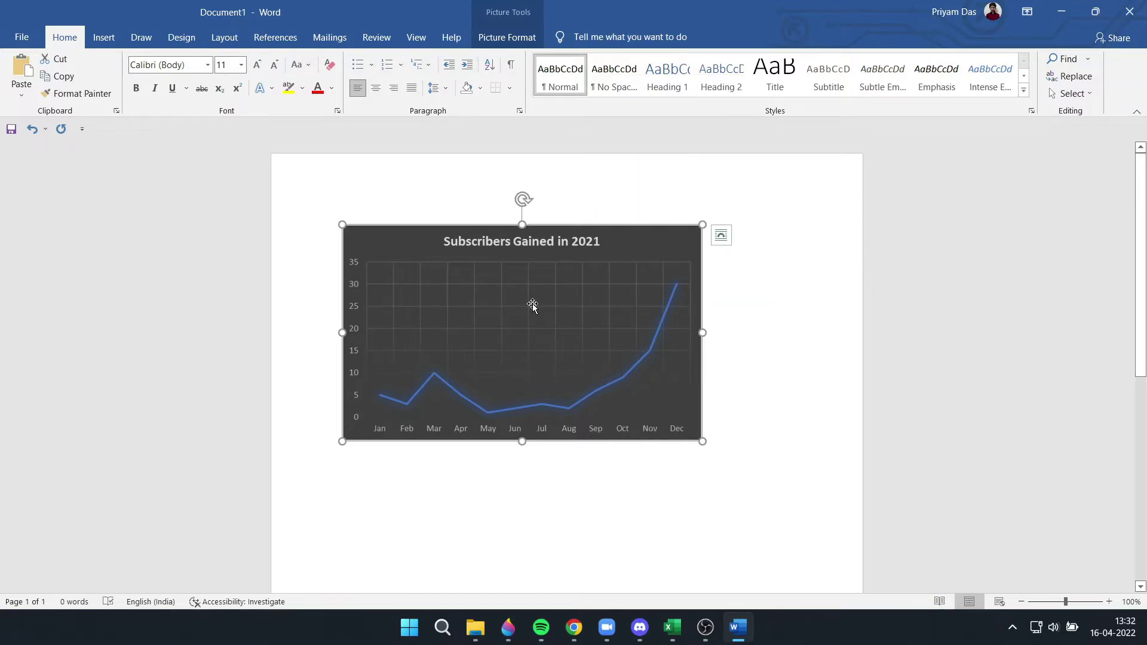
key("Delete")
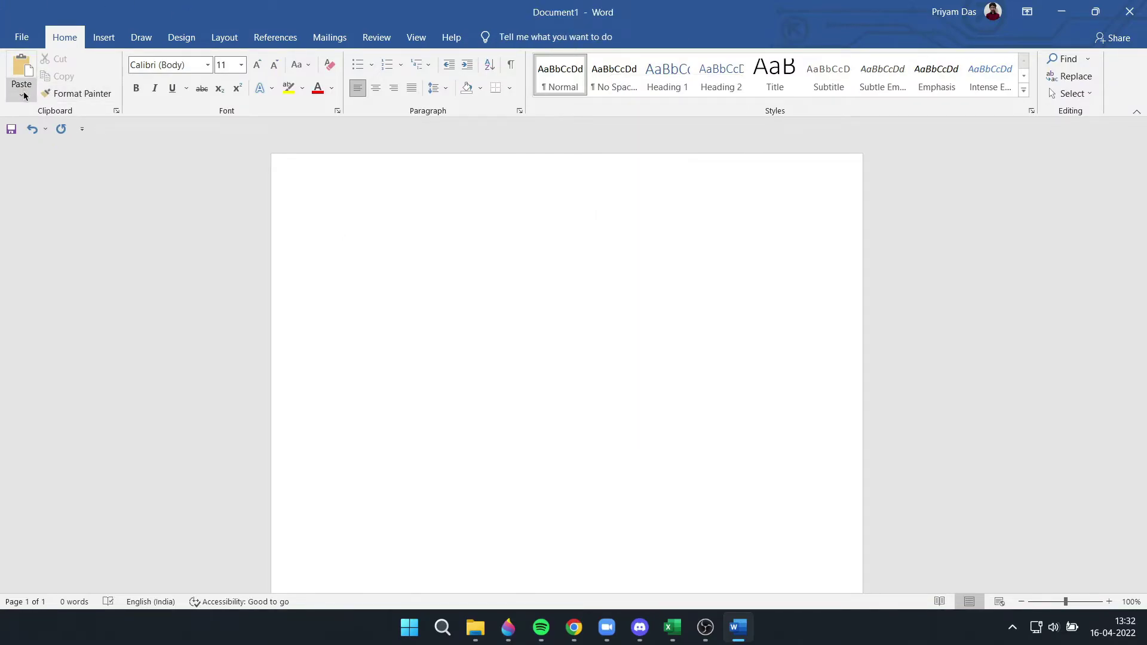
Step: Paste the blue column chart as a picture and start Save as Picture for it
left_click(21, 94)
left_click(114, 135)
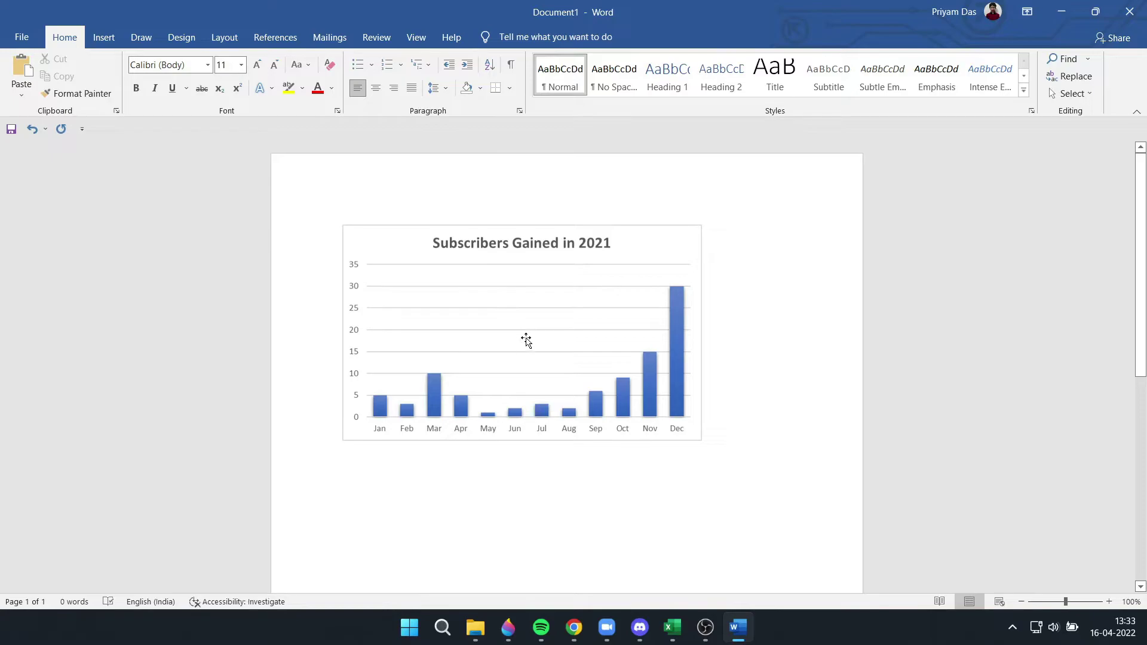
right_click(547, 328)
left_click(603, 131)
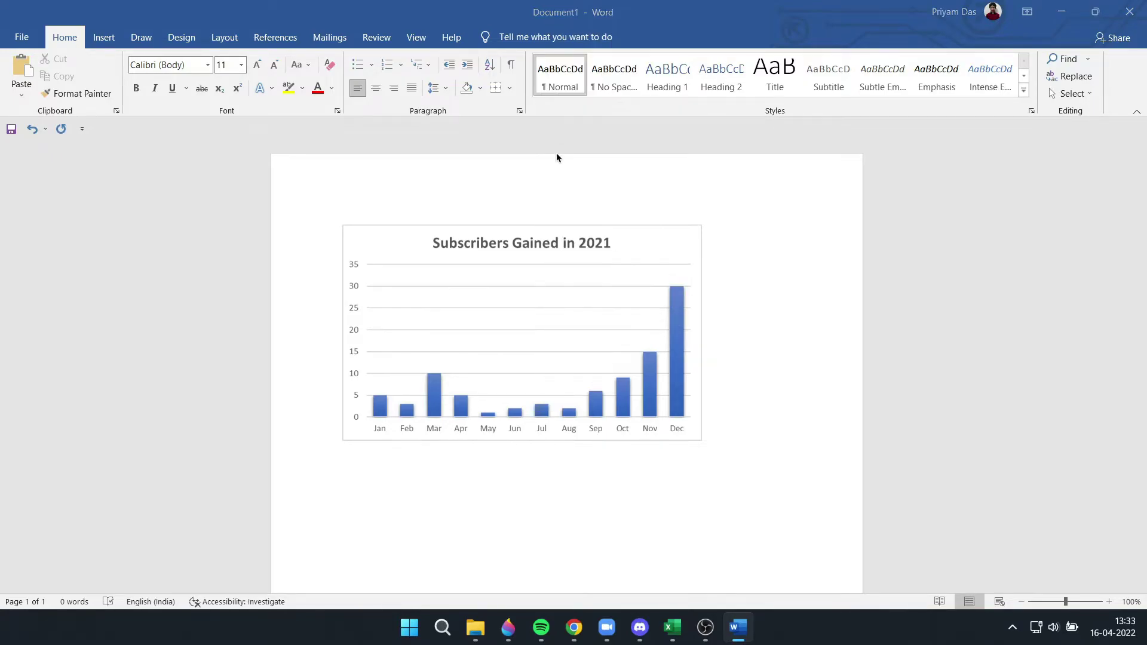
Step: Save the column chart picture to Downloads as 'Bar Graph' in PNG format
scroll(73, 142, "up", 2)
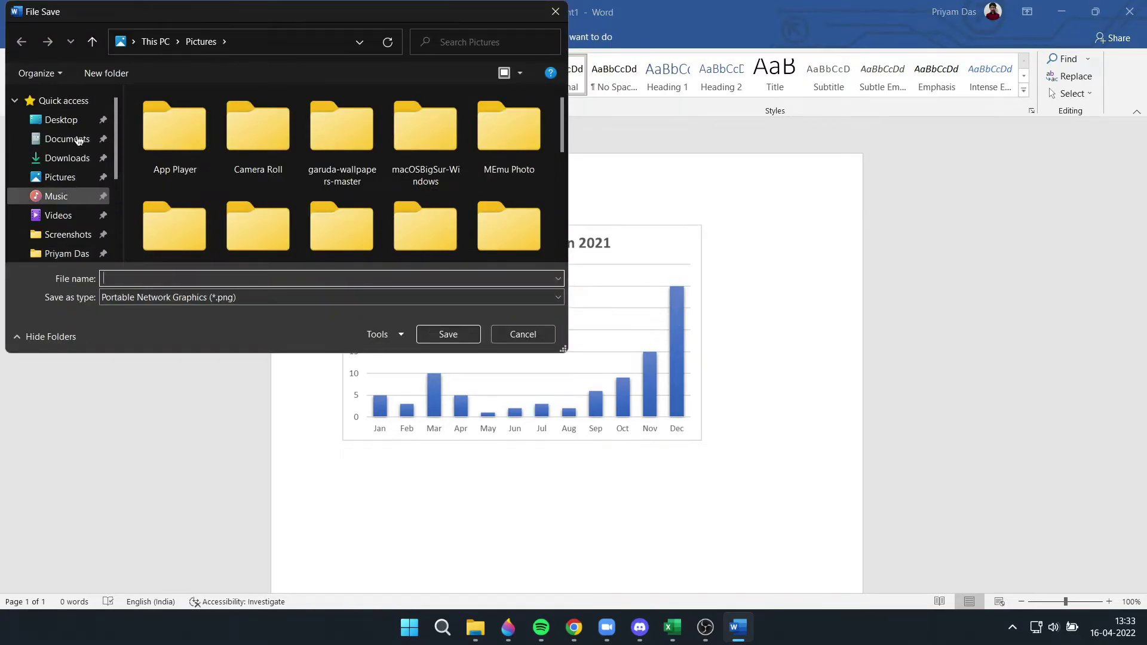
left_click(75, 158)
left_click(161, 277)
type("Bar Graph")
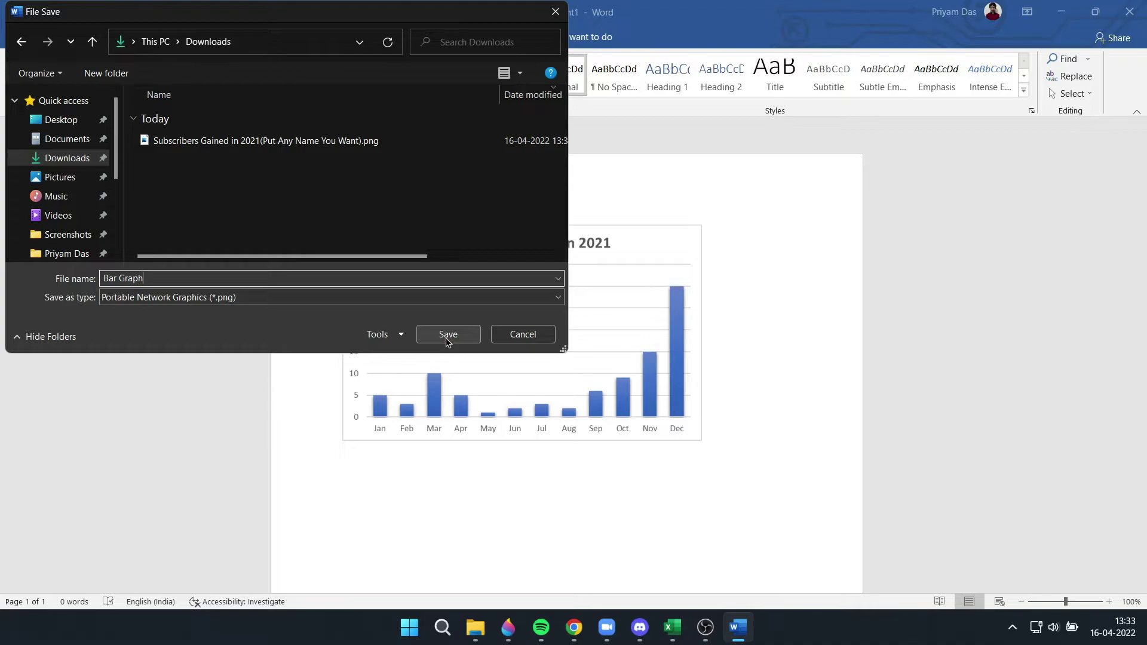
left_click(448, 335)
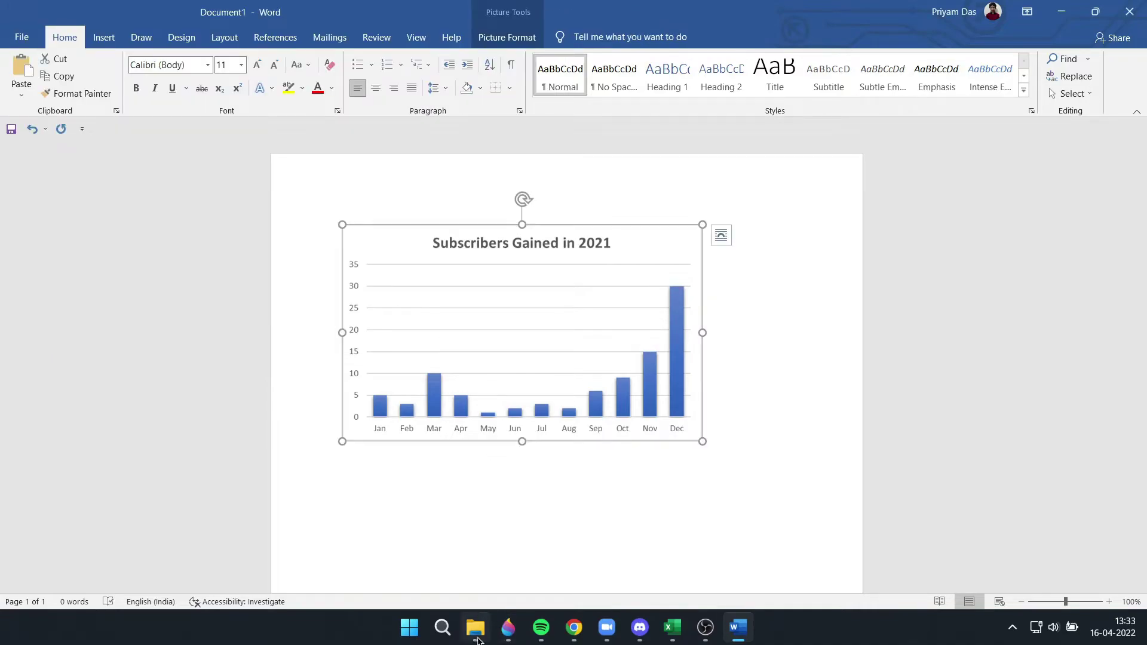
Step: Check Bar Graph.png in the Downloads folder by previewing it, then close the preview
left_click(476, 627)
double_click(253, 161)
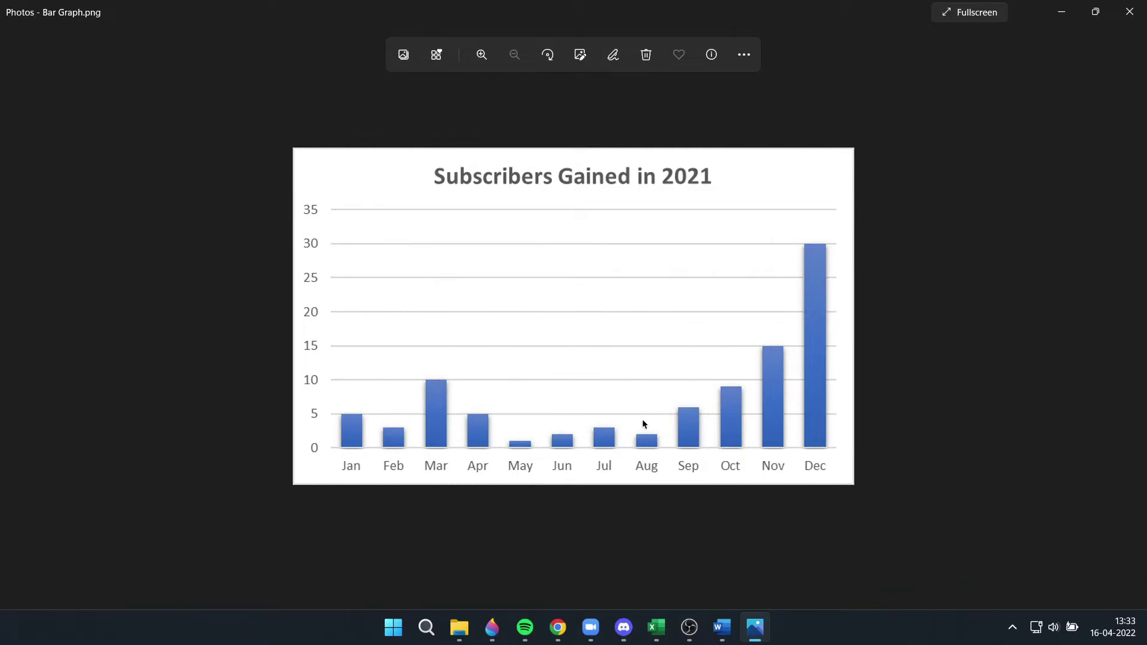
left_click(1129, 10)
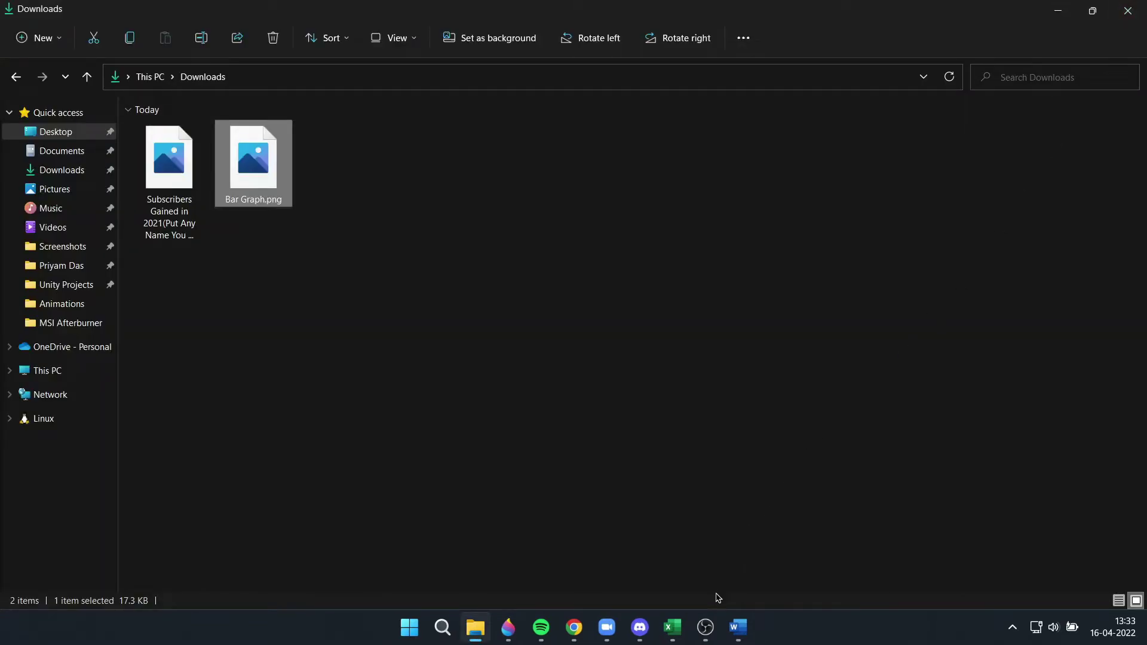
left_click(706, 627)
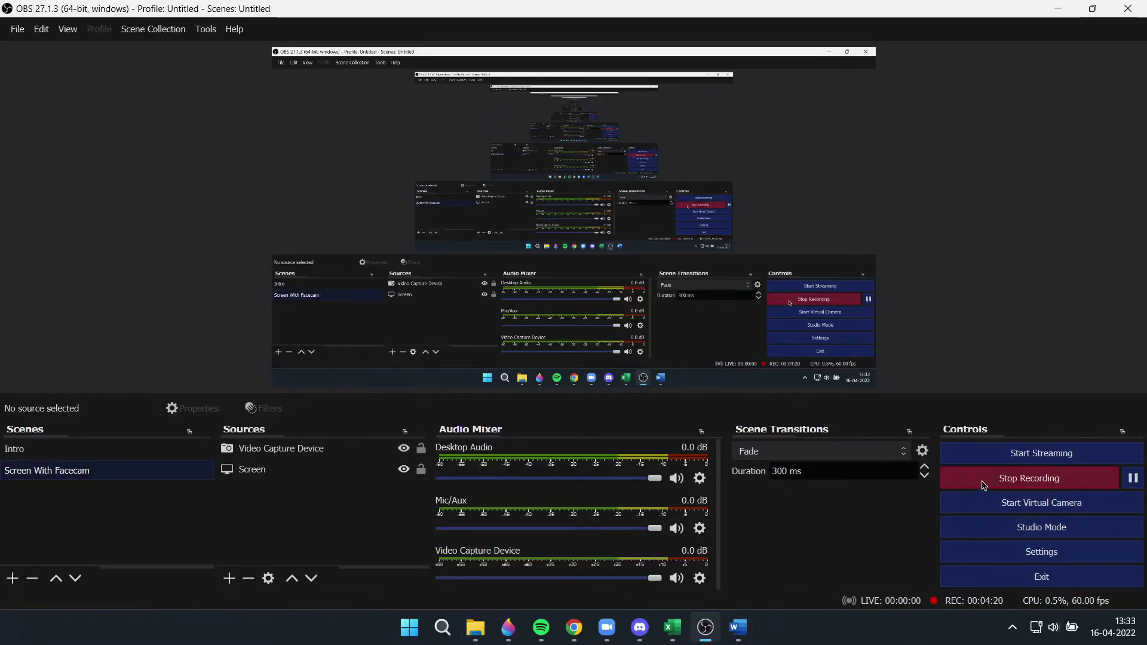
Step: Back in Excel, insert an empty 2-D pie chart
left_click(668, 631)
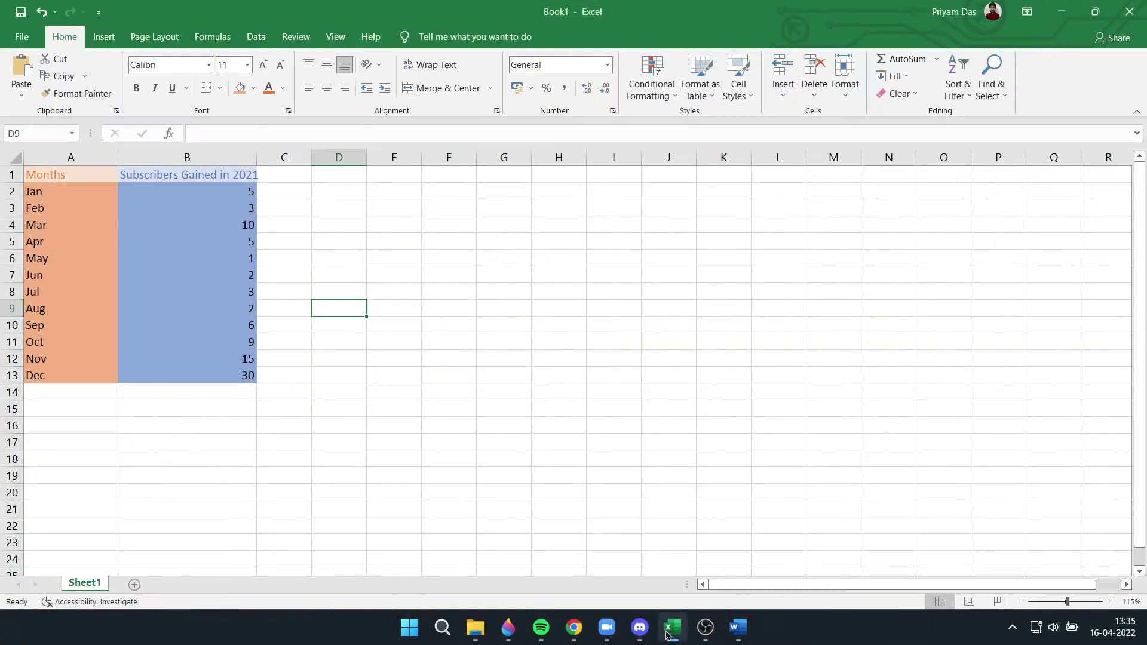
left_click(104, 36)
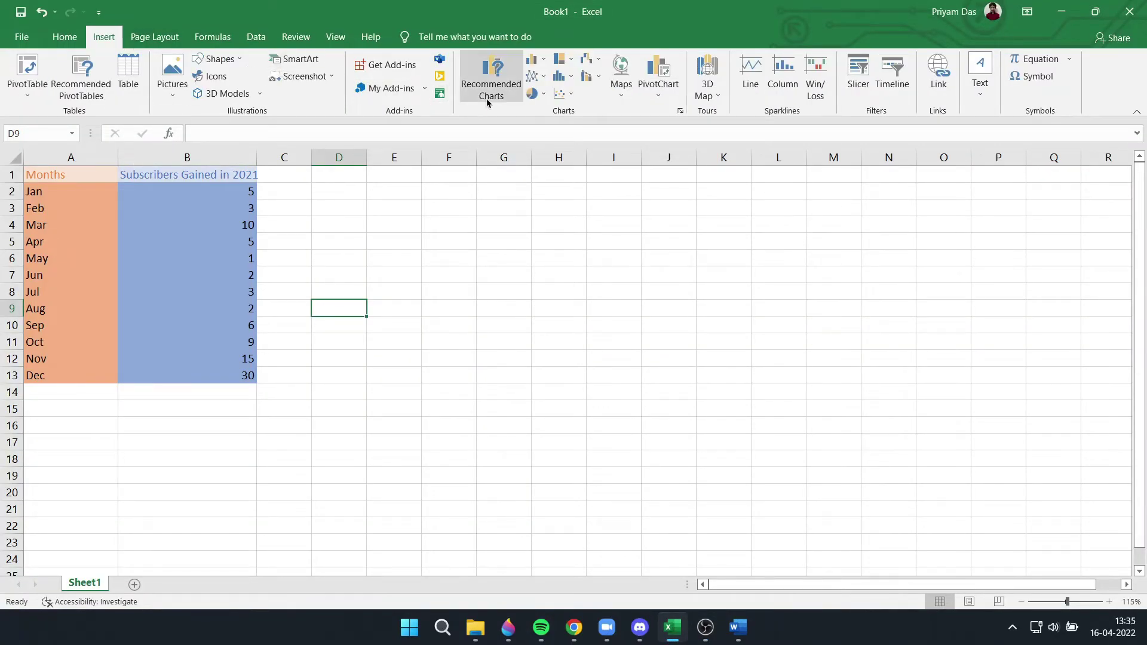
left_click(535, 97)
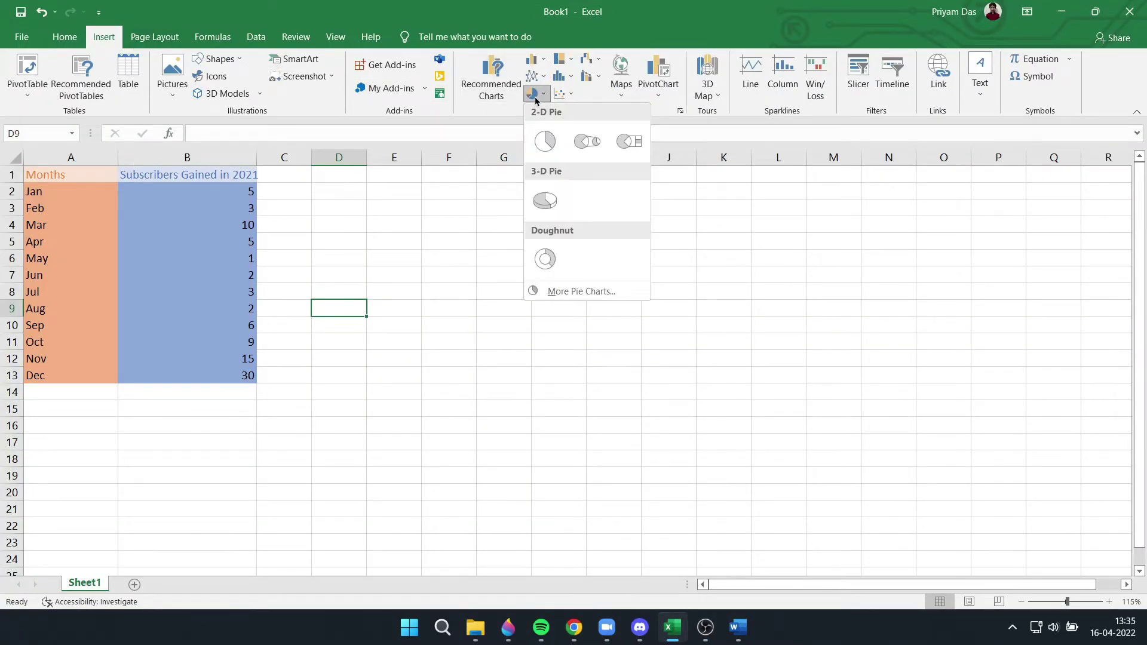
left_click(545, 139)
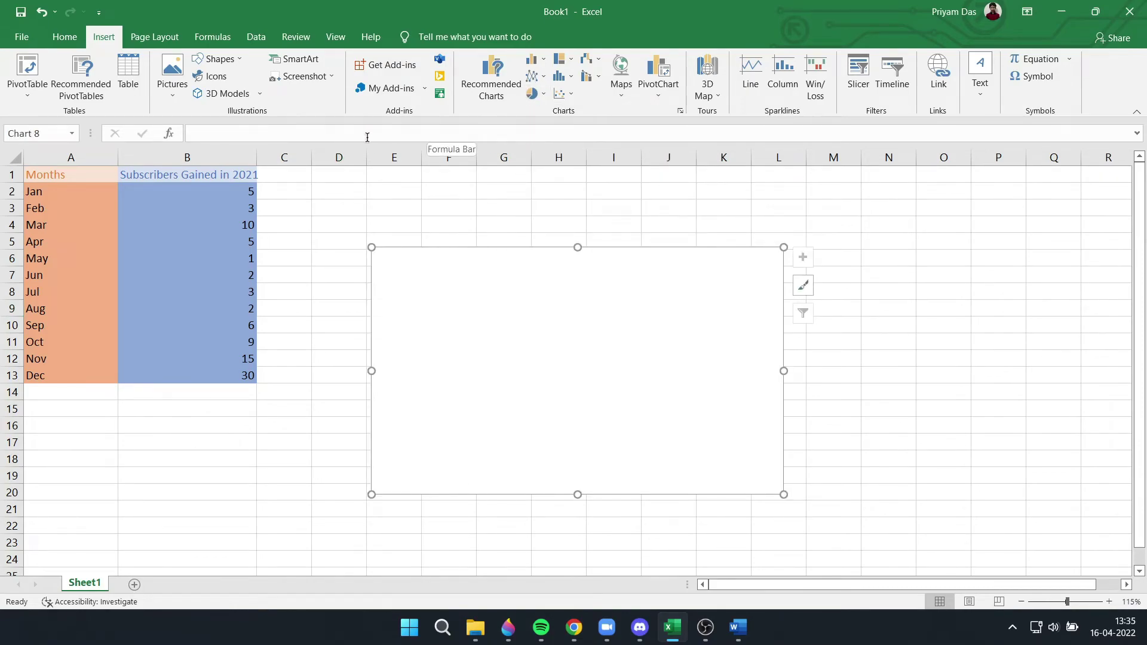
Step: Add a pie series named from B1 with values B2:B13
right_click(443, 422)
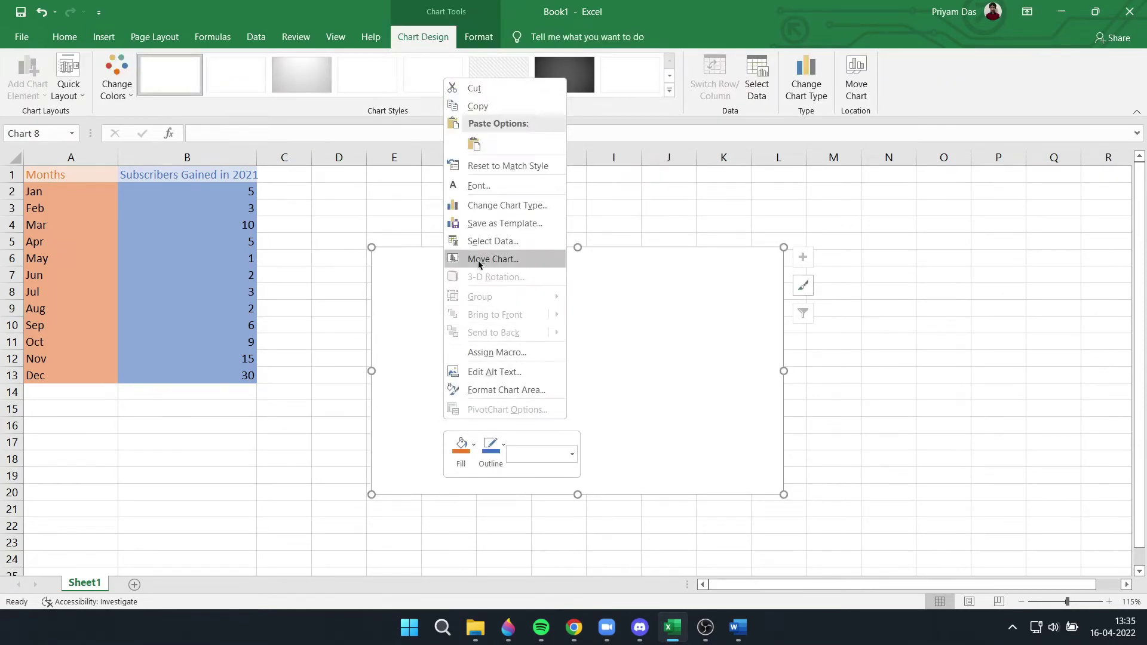
left_click(478, 242)
left_click(395, 299)
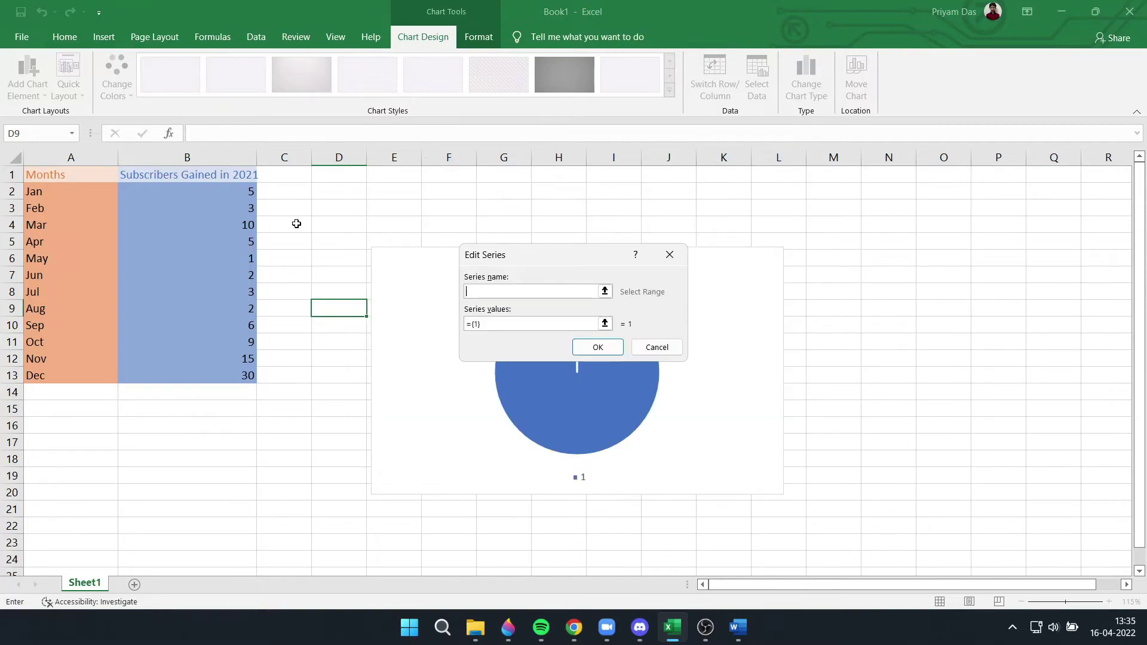
left_click(197, 179)
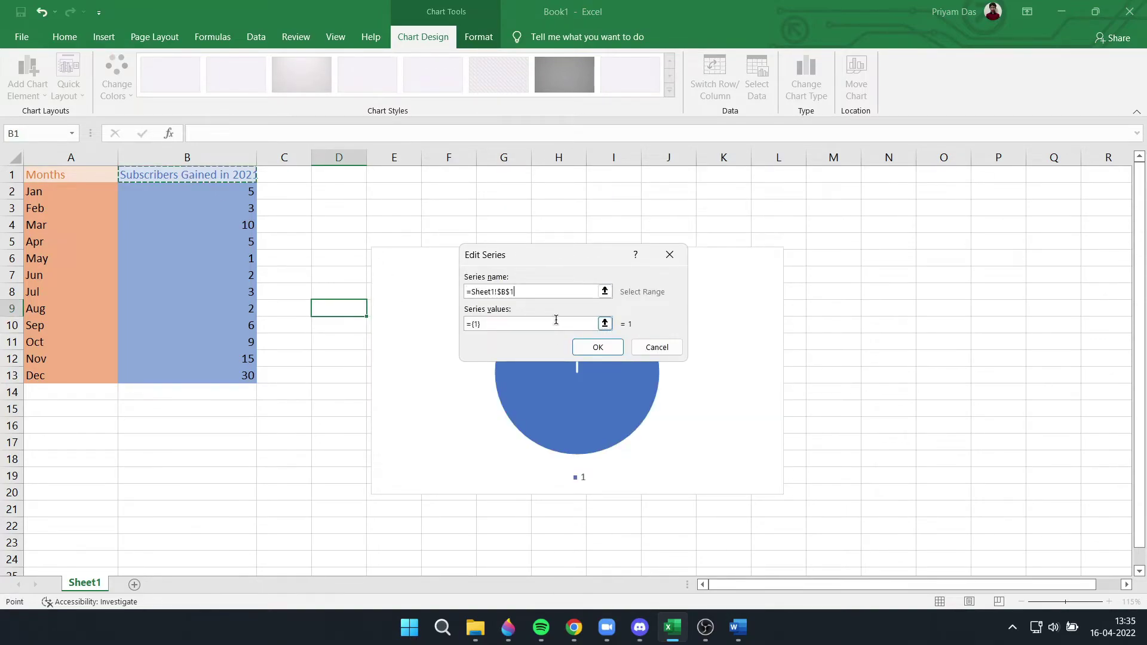
key("Tab")
key("BackSpace")
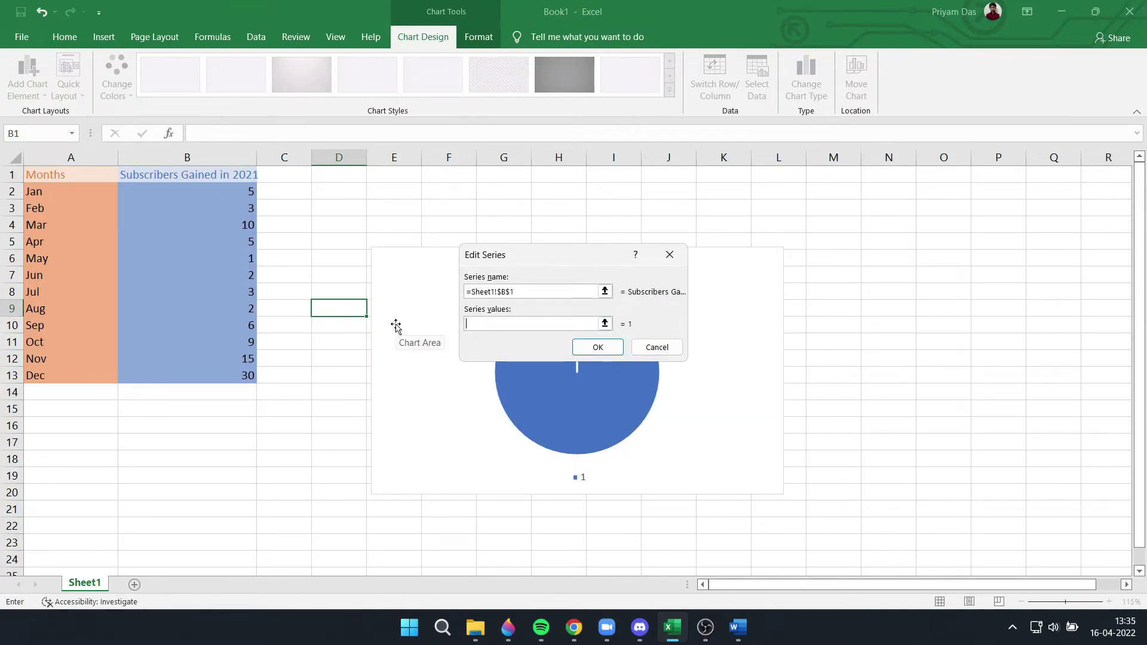
left_click_drag(199, 191, 195, 369)
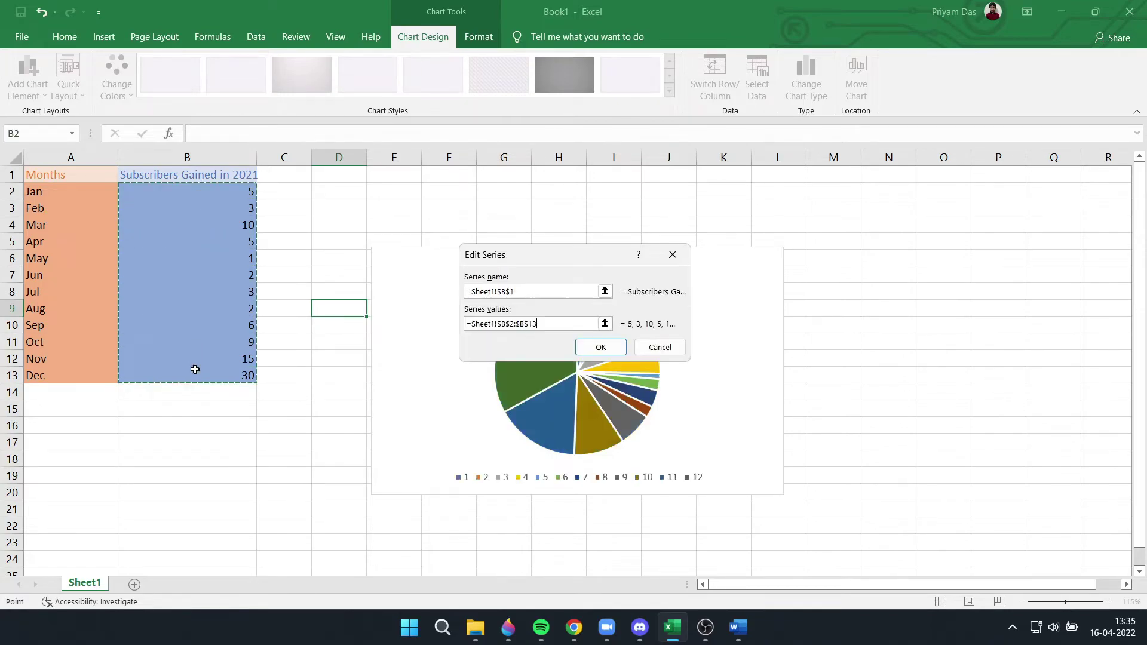
left_click(599, 346)
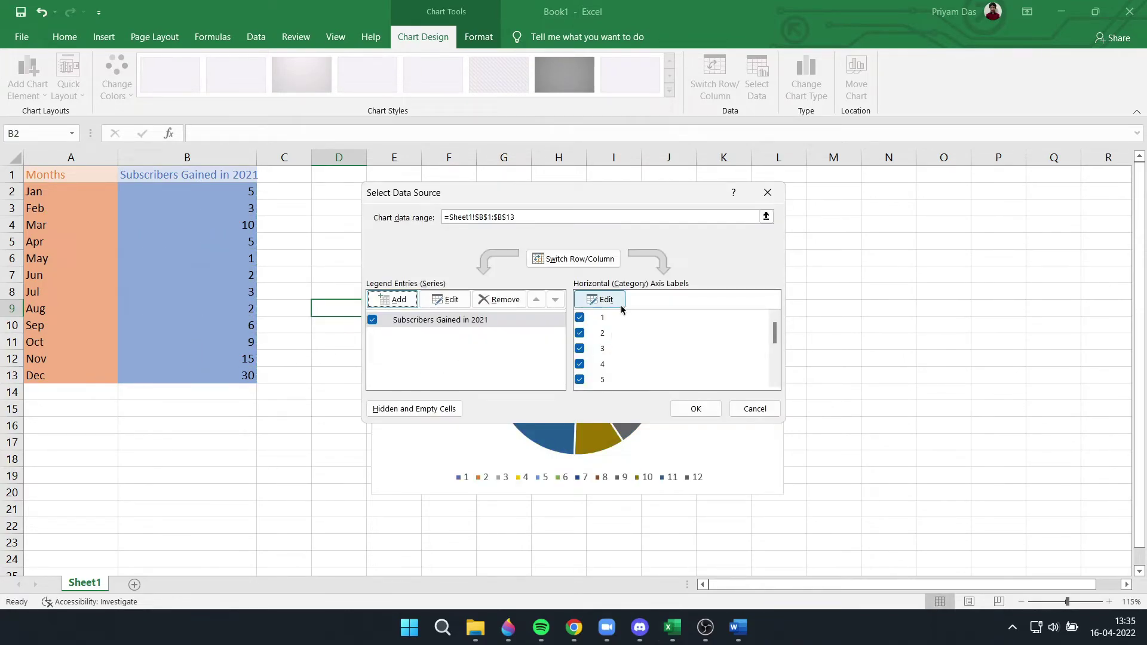
Step: Label the slices with the months in A2:A13 and apply the data changes
left_click(672, 297)
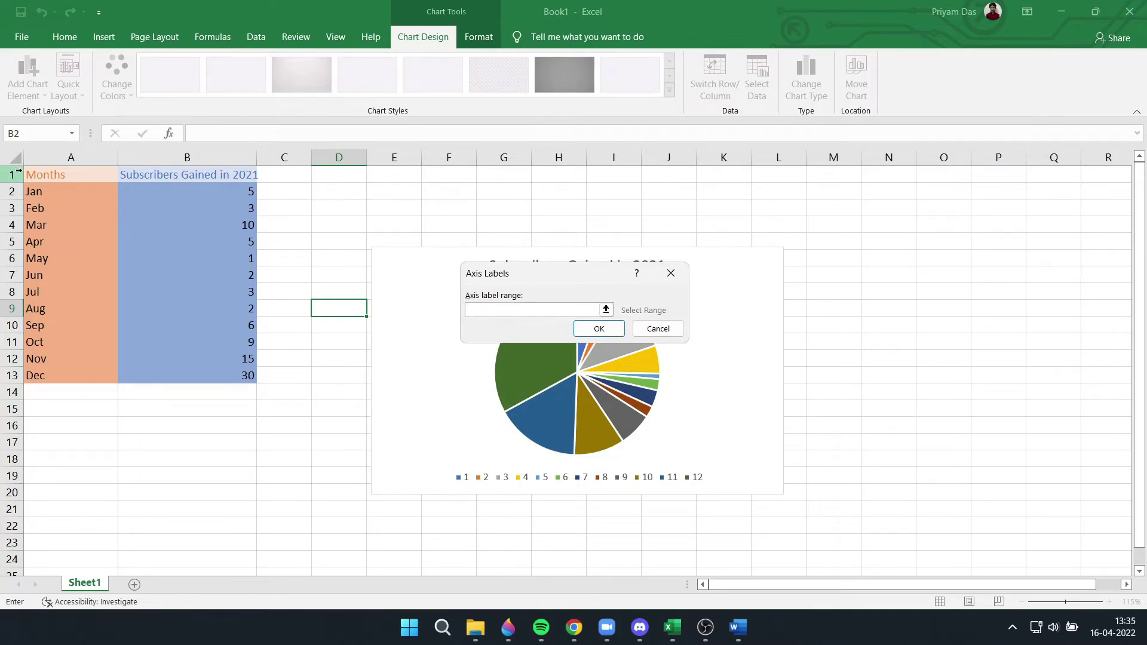
left_click_drag(37, 191, 58, 371)
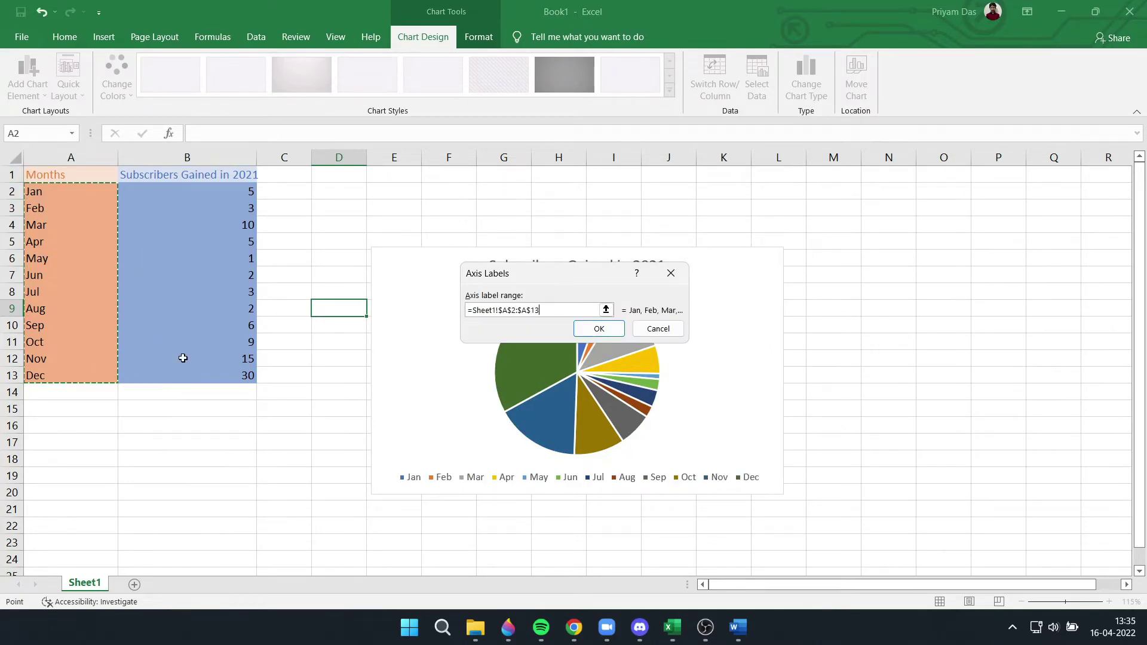
left_click(599, 329)
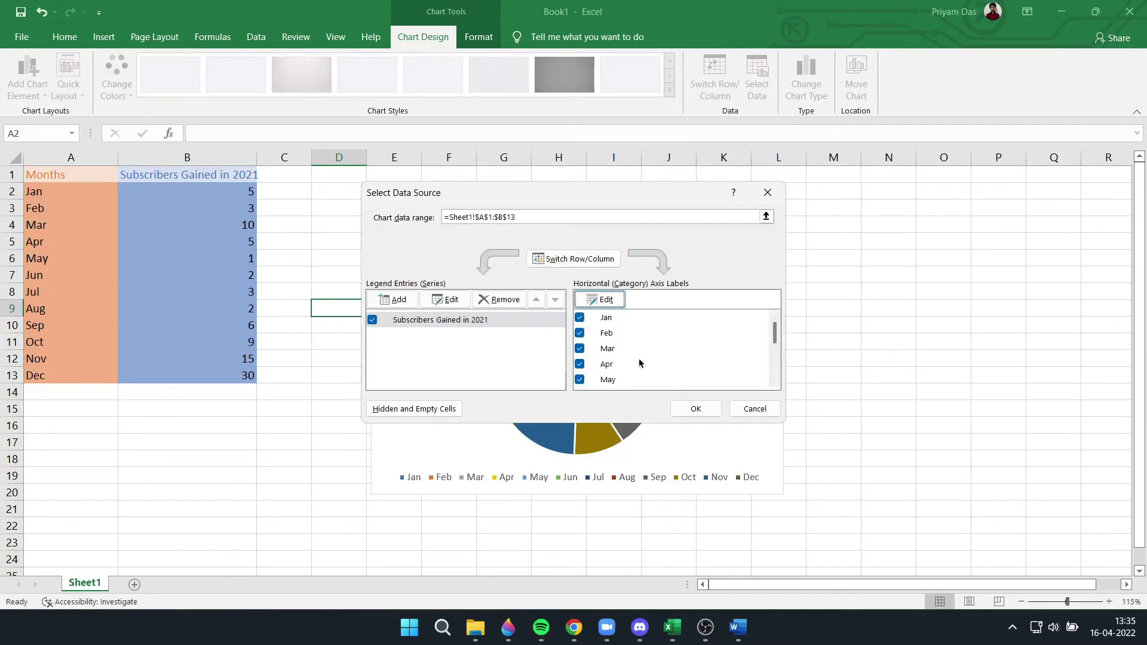
left_click(686, 410)
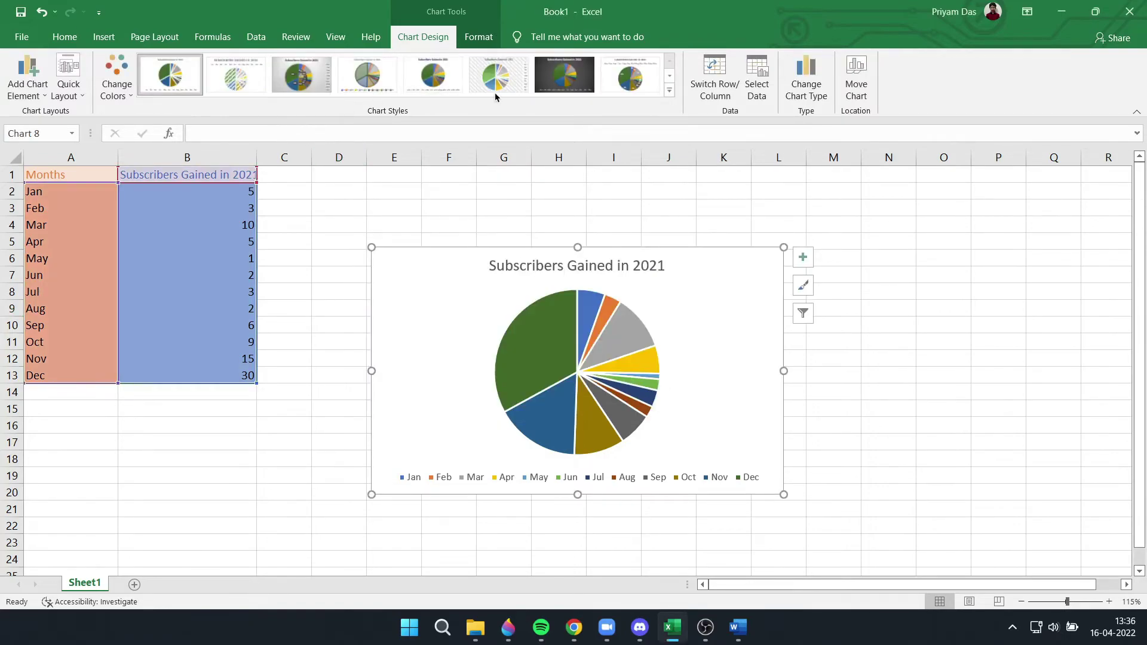
Step: Apply Style 8 to the pie chart for an uppercase title and percentage labels, then copy it
left_click(670, 90)
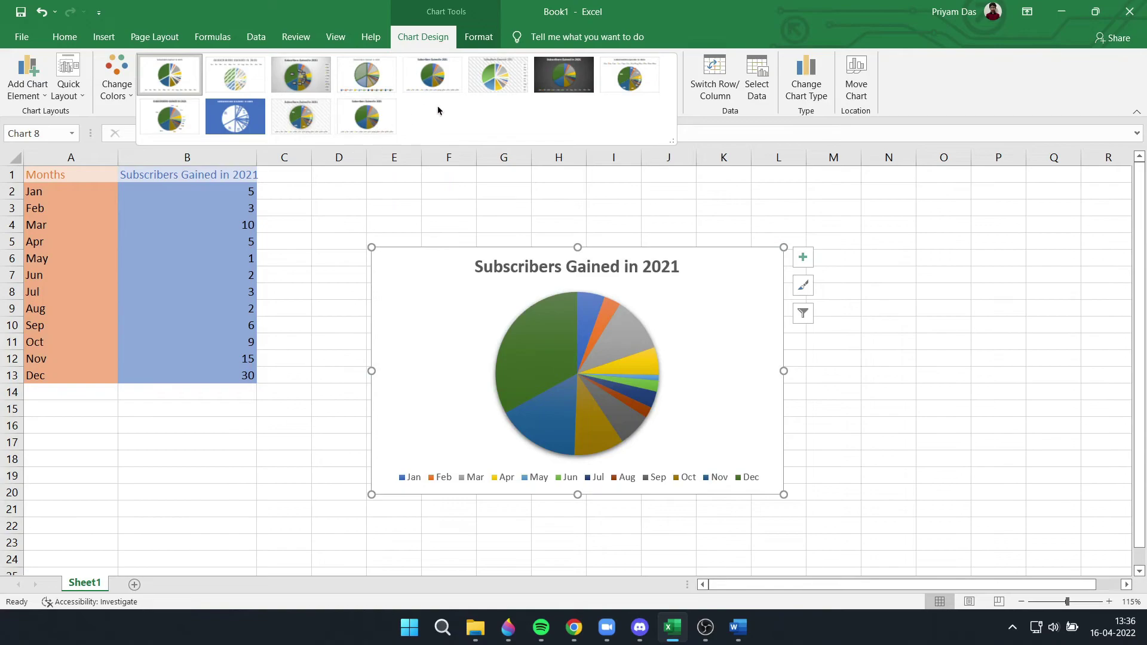
left_click(630, 77)
mouse_move(538, 359)
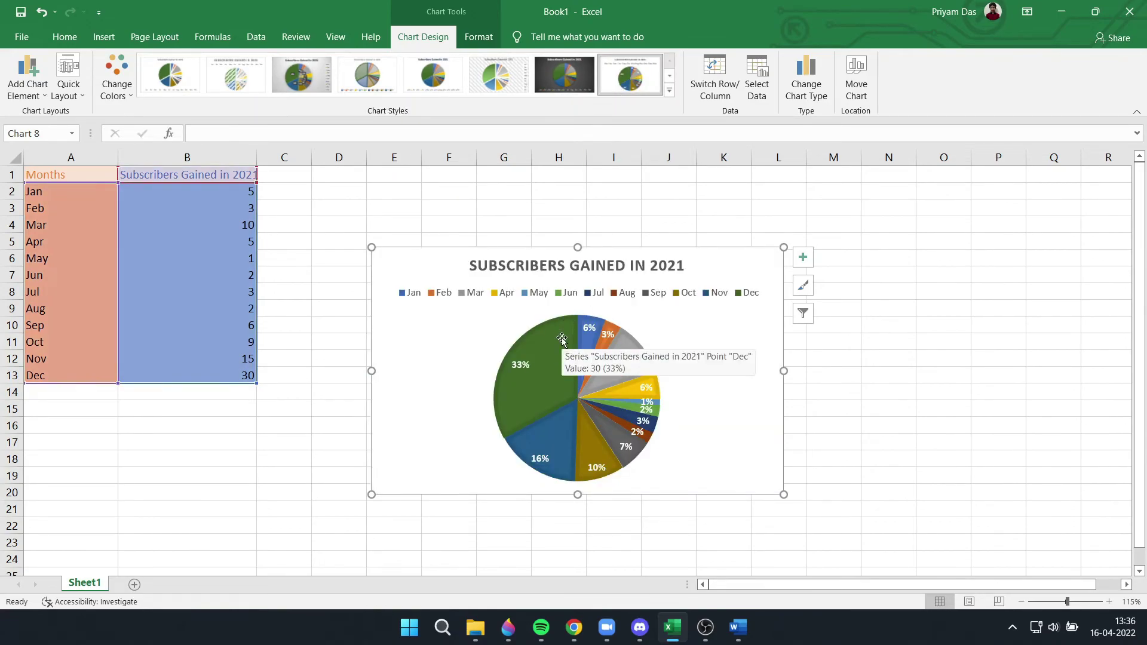
right_click(562, 339)
key("Escape")
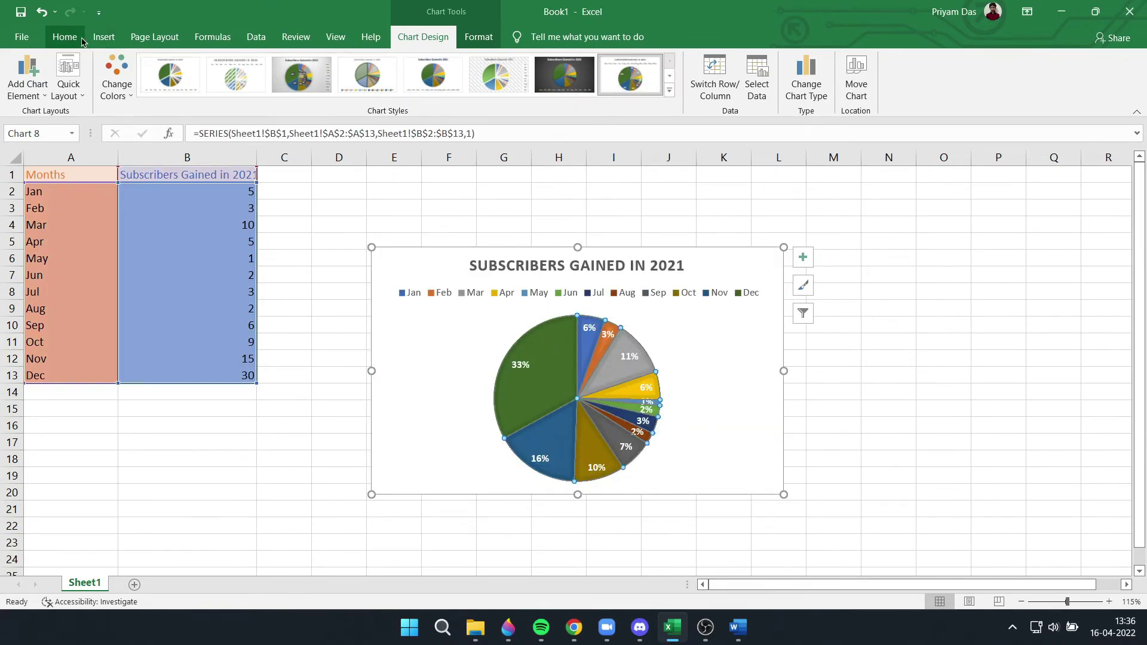
left_click(64, 36)
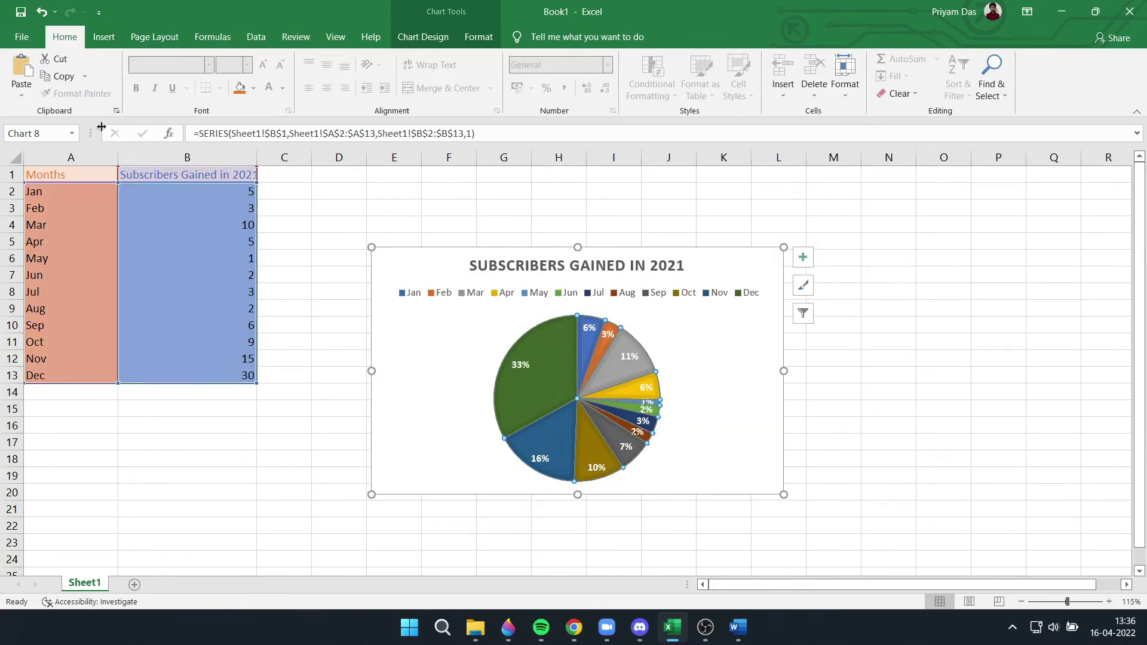
left_click(61, 77)
Step: In Word, replace the bar chart with the pie chart pasted as a picture and start Save as Picture
left_click(739, 628)
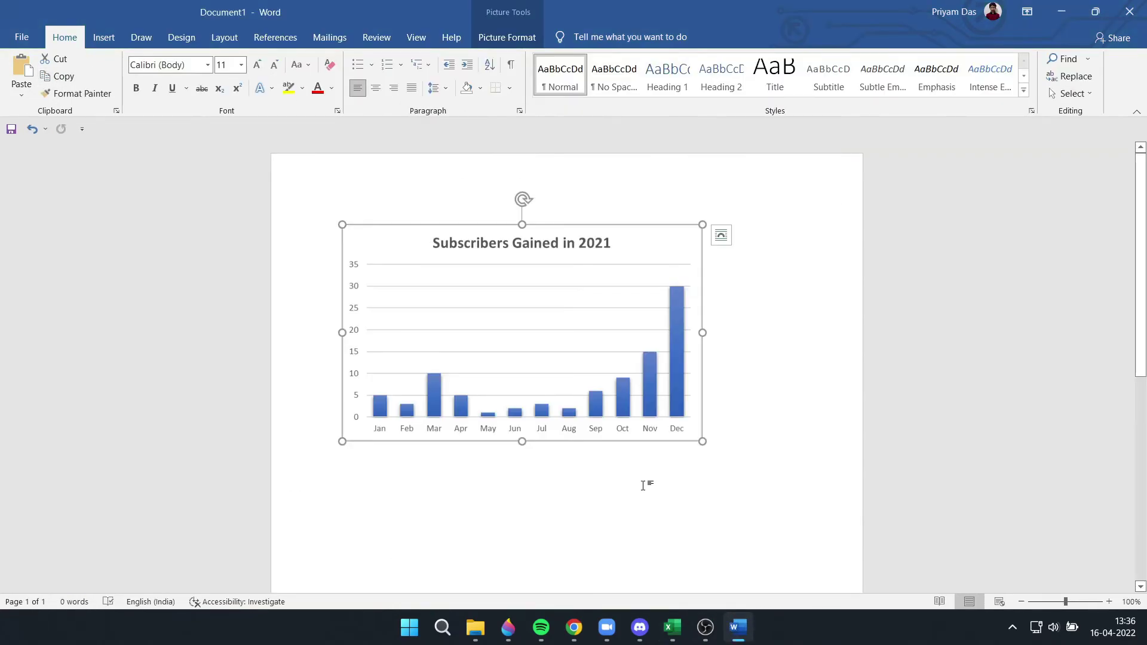
key("Delete")
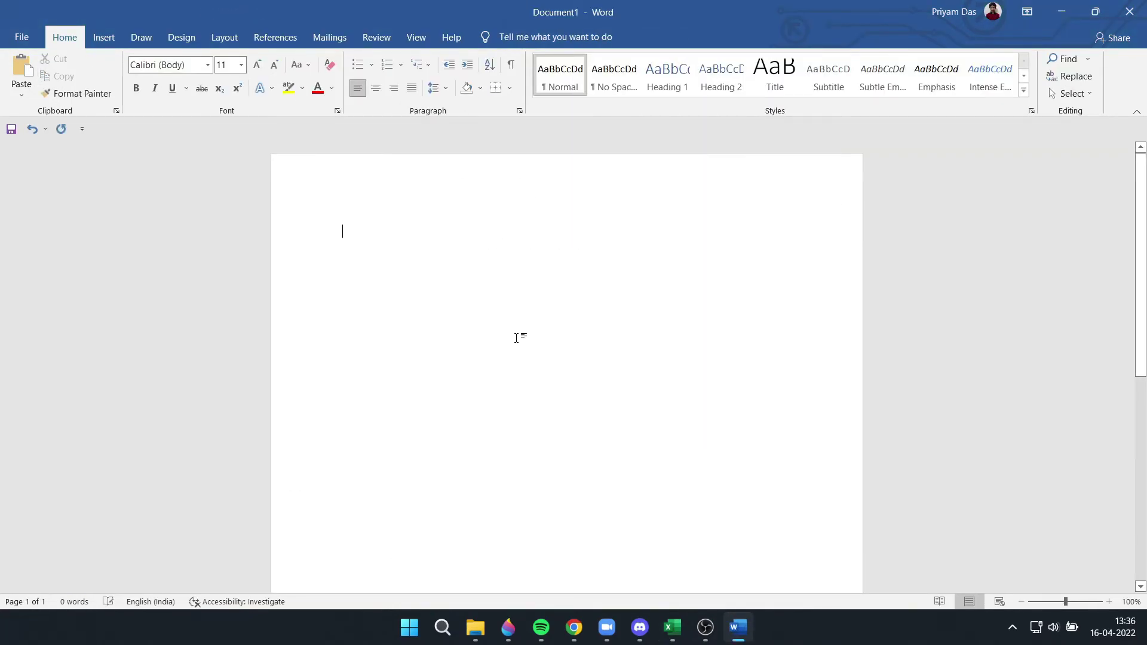
left_click(22, 95)
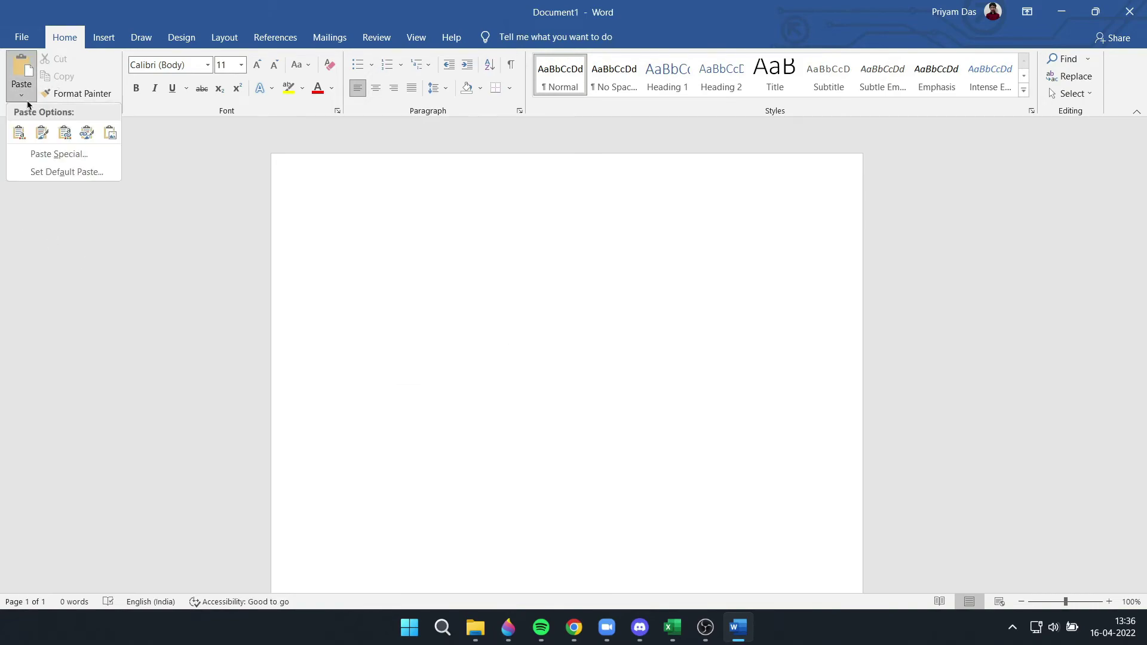
left_click(115, 133)
right_click(526, 353)
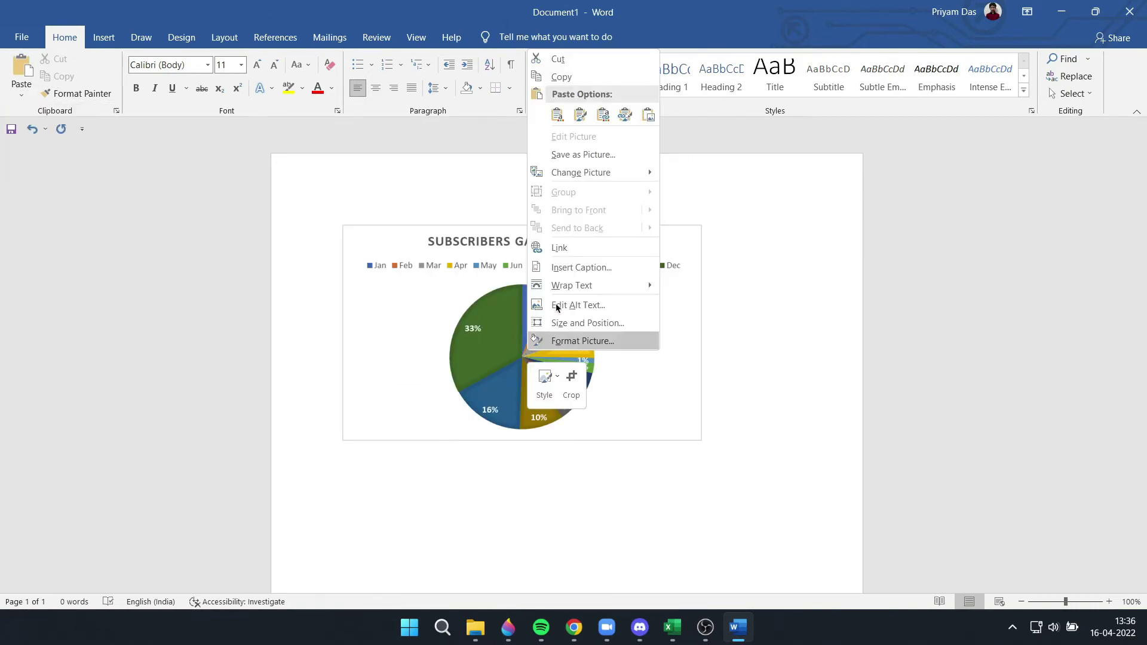
left_click(585, 154)
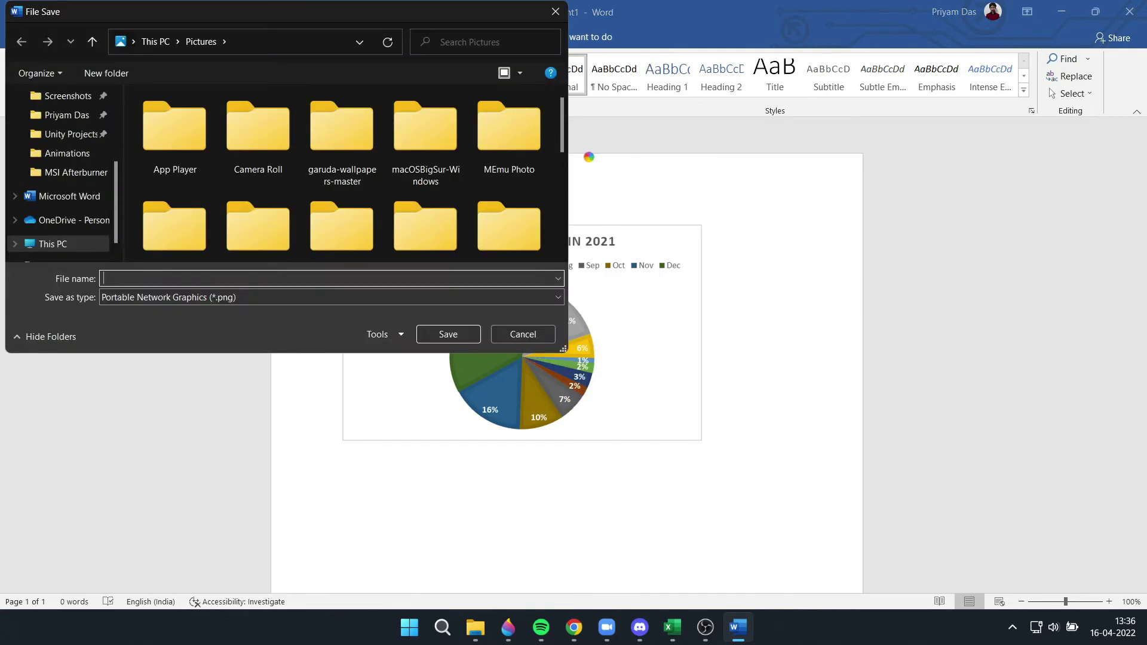
Step: Save the pie chart picture to Downloads as 'Pie Chart.png'
scroll(60, 149, "up", 1)
scroll(60, 152, "up", 1)
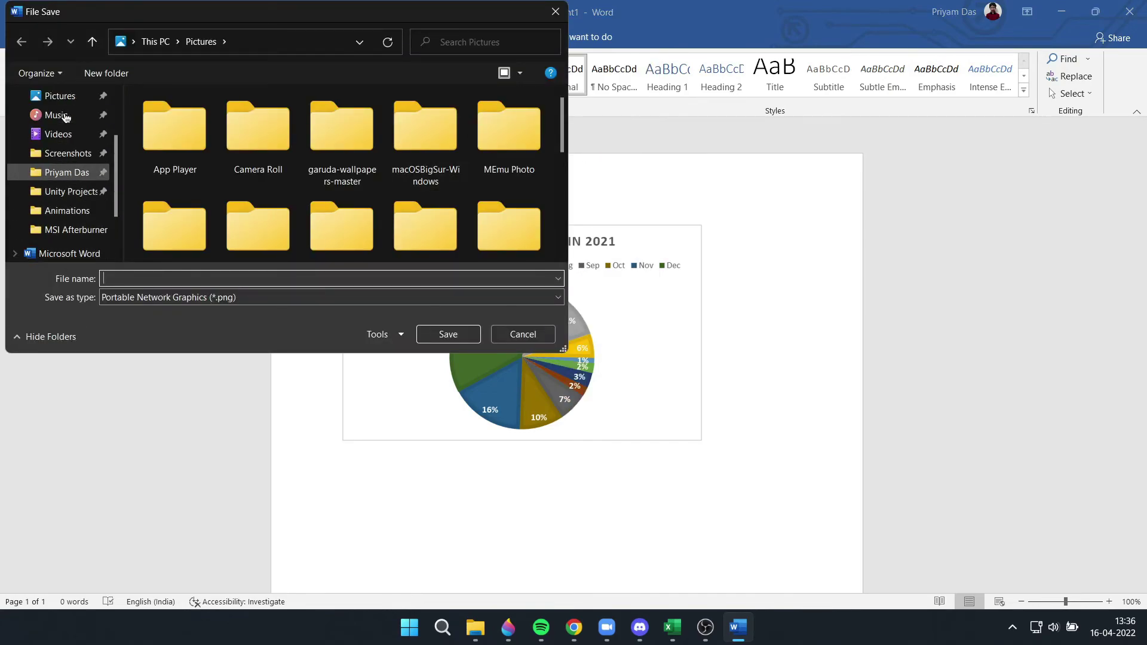
scroll(60, 116, "up", 1)
left_click(59, 115)
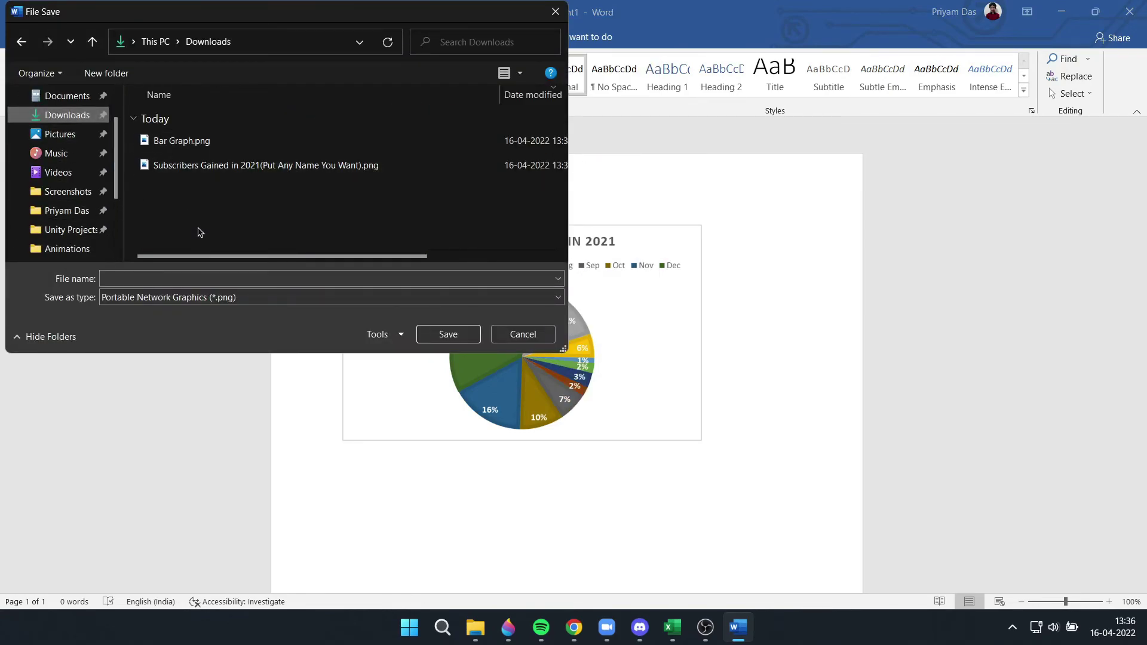
left_click(187, 277)
type("Pie Chart")
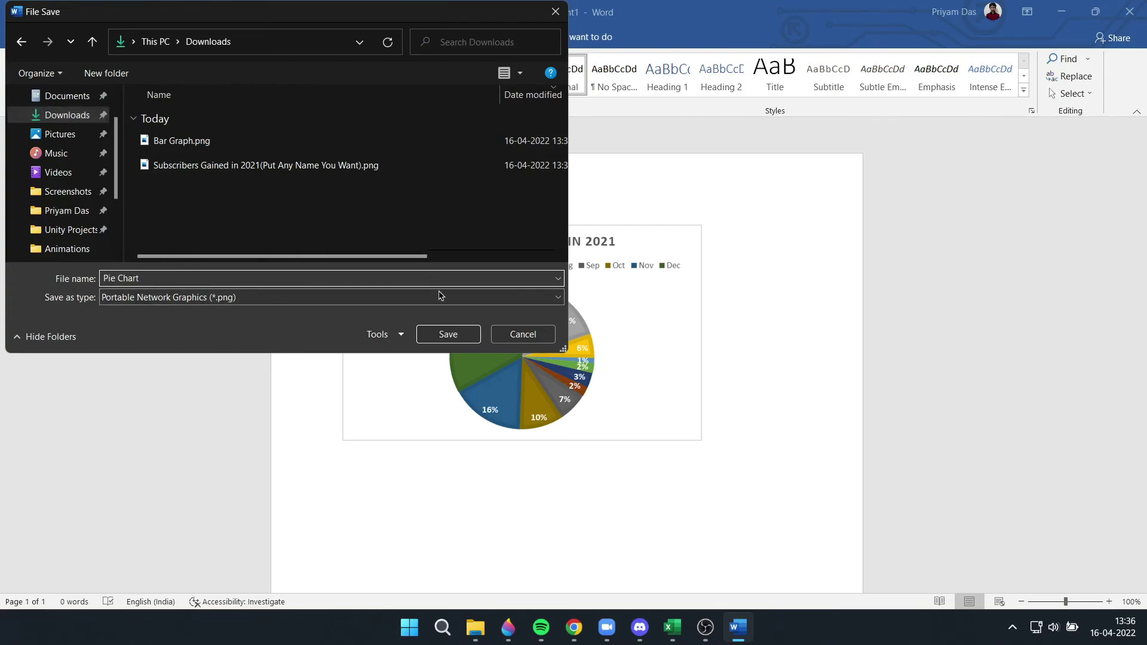
left_click(445, 336)
Step: Preview Pie Chart.png from Downloads in File Explorer, then close the viewer
left_click(475, 627)
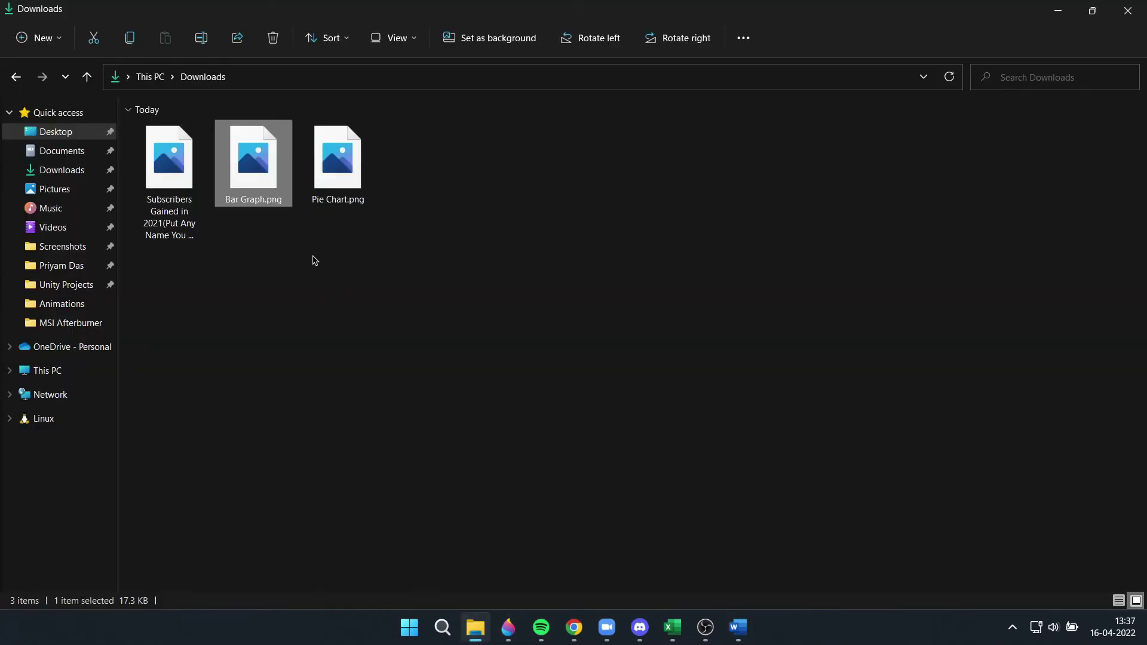
double_click(326, 195)
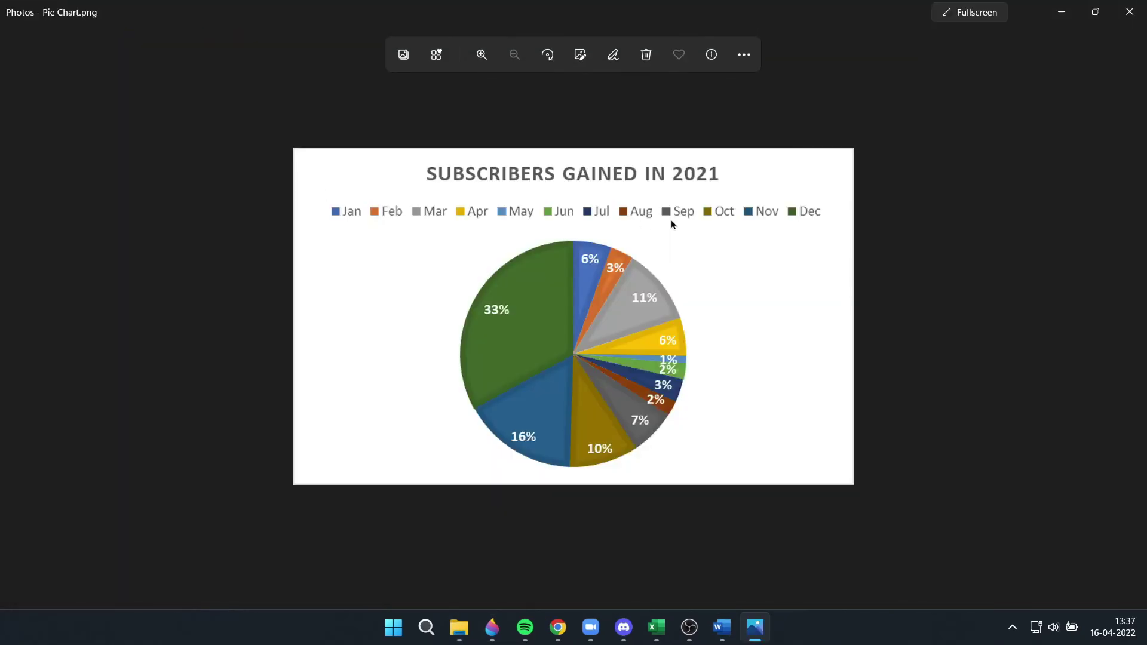
left_click(1129, 12)
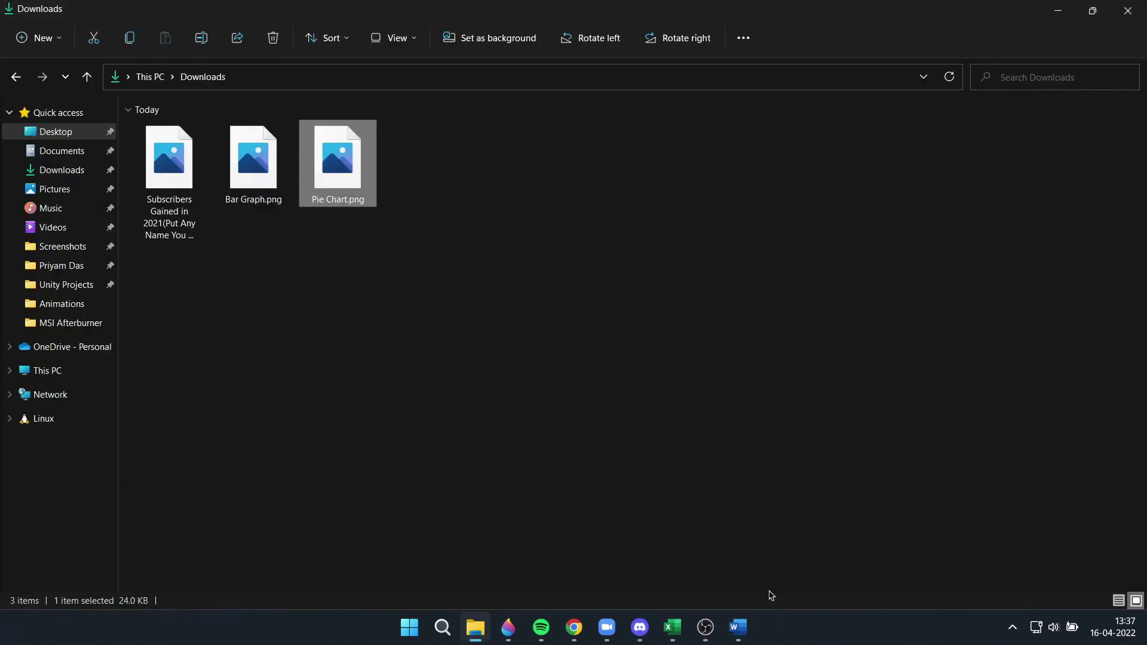
left_click(689, 627)
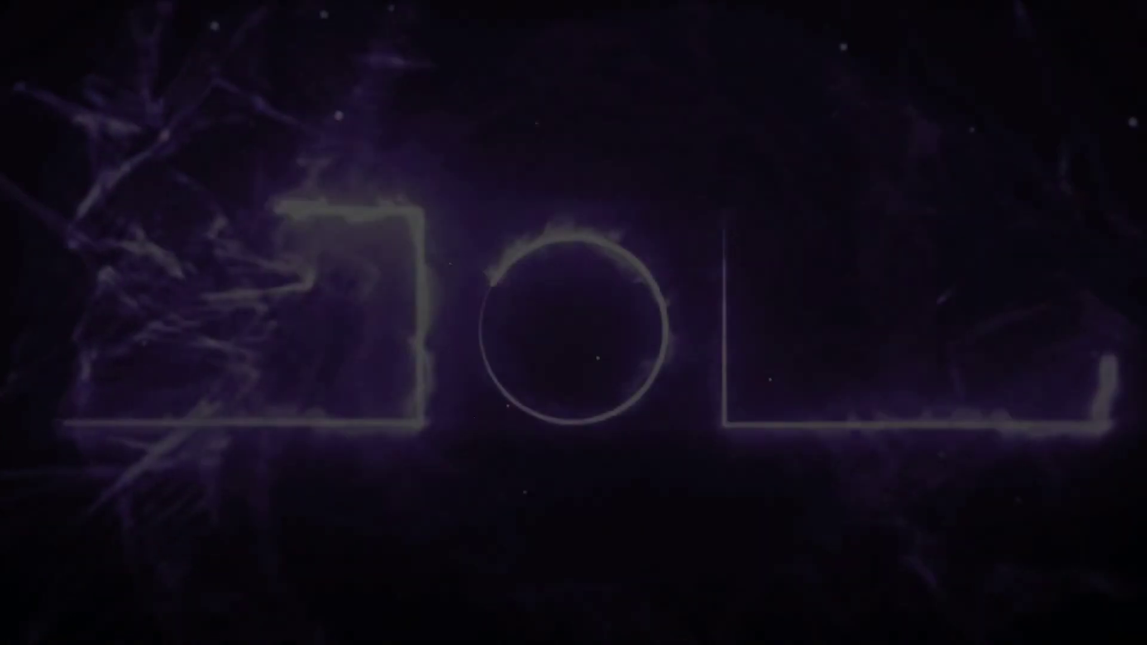